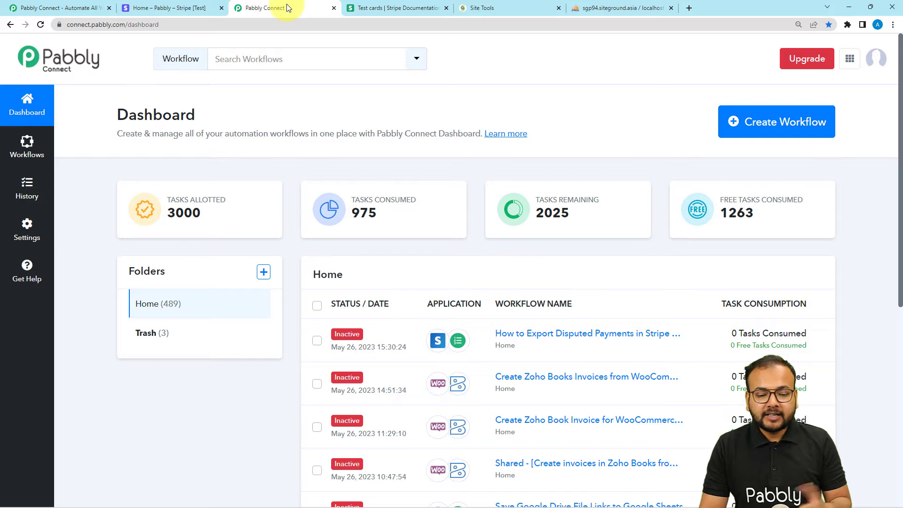
Create a workflow named "Export Stripe Payment Disputes to MySQL"
left_click(789, 131)
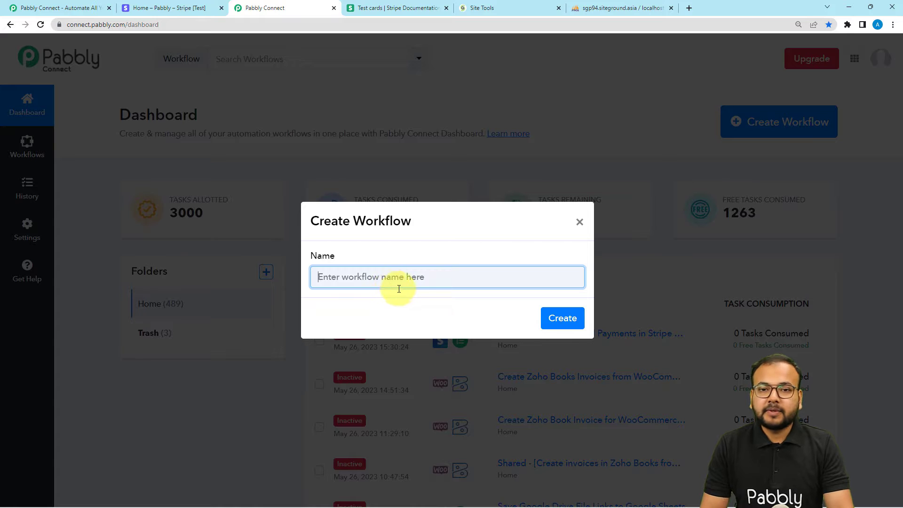
type("Export Stripe Payment Disputes to MySQL")
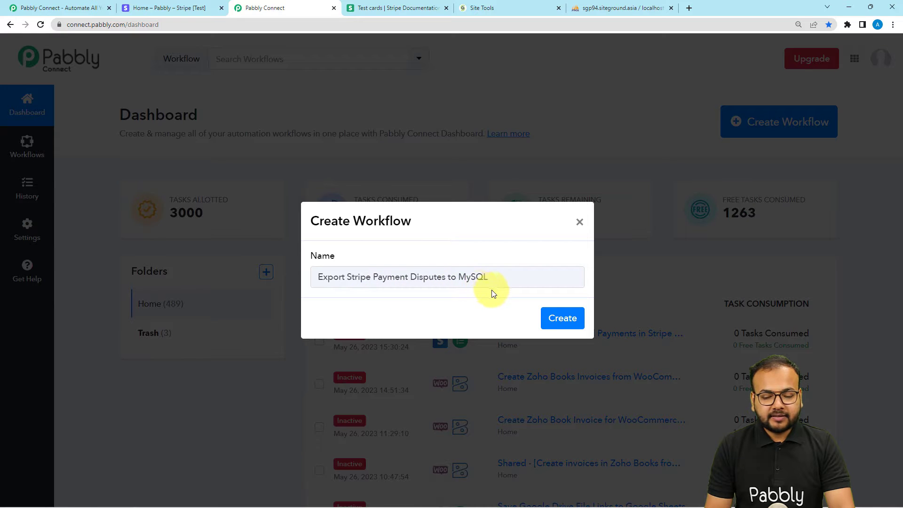
left_click(556, 320)
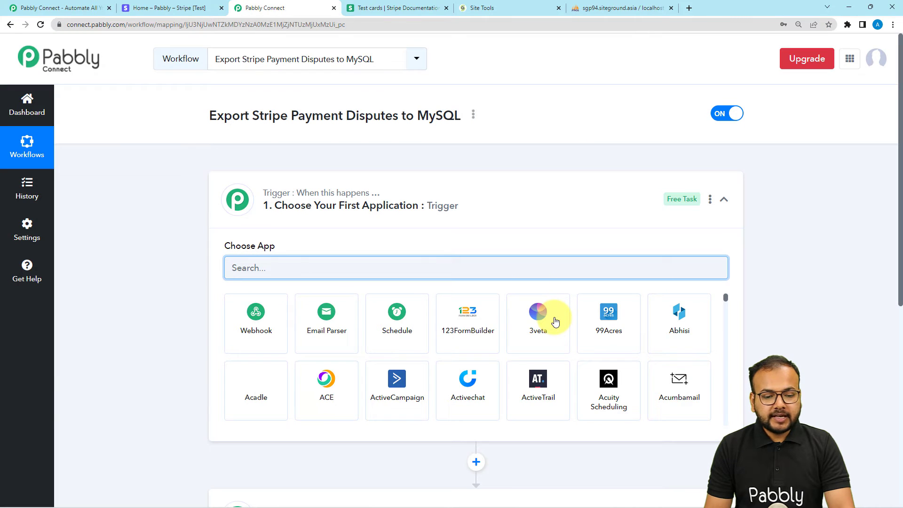
left_click(441, 203)
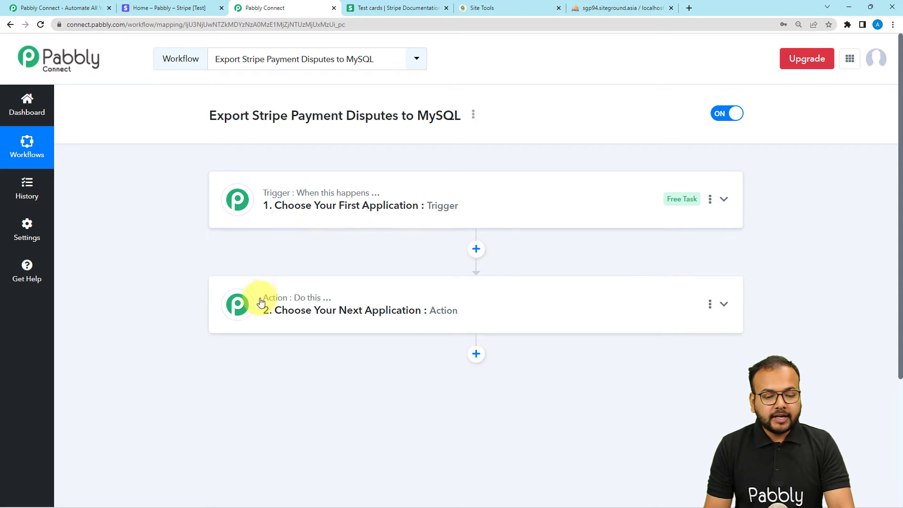
mouse_move(291, 305)
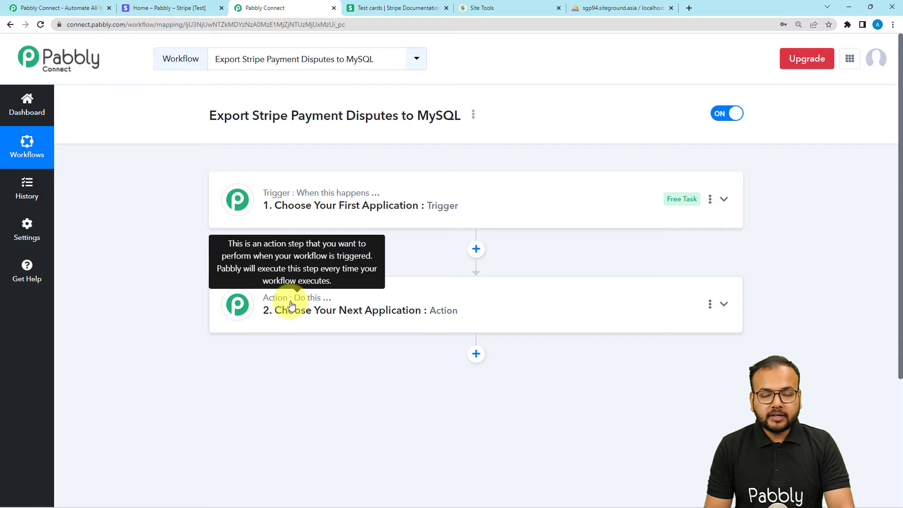
left_click(303, 215)
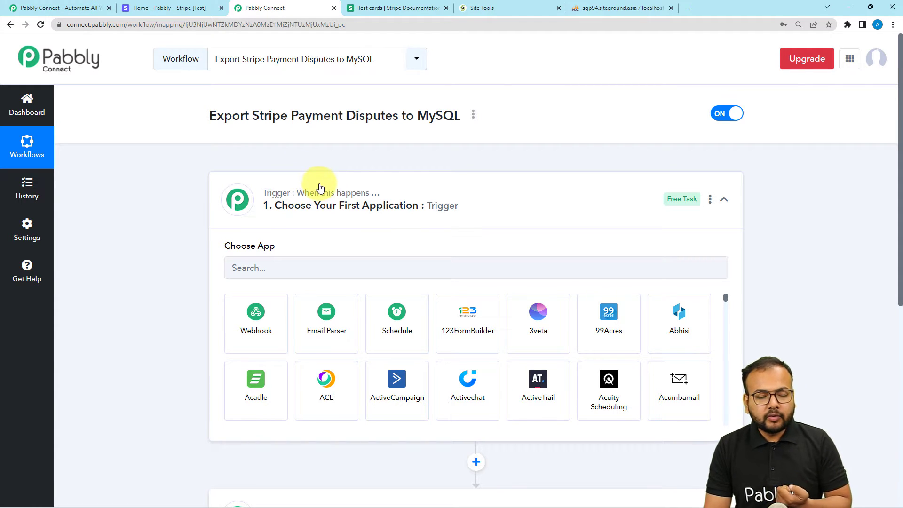
mouse_move(326, 194)
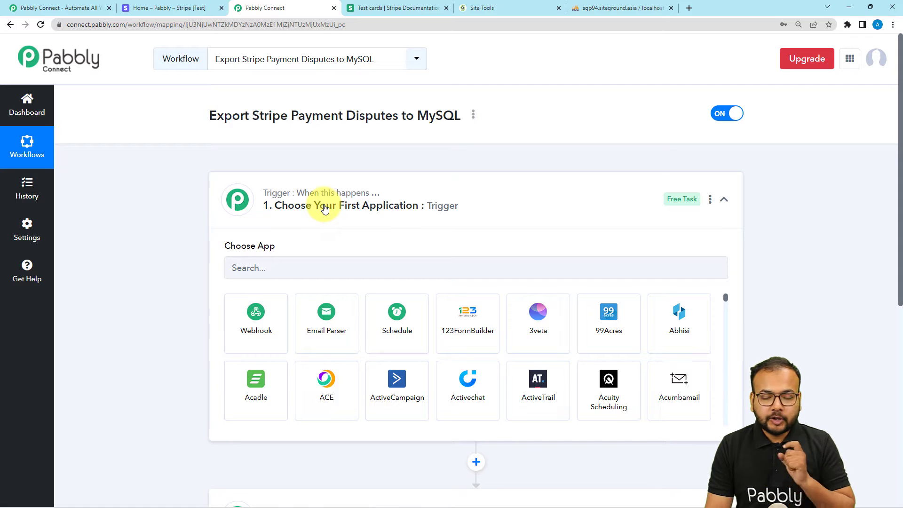
scroll(325, 209, "down", 1)
left_click(305, 220)
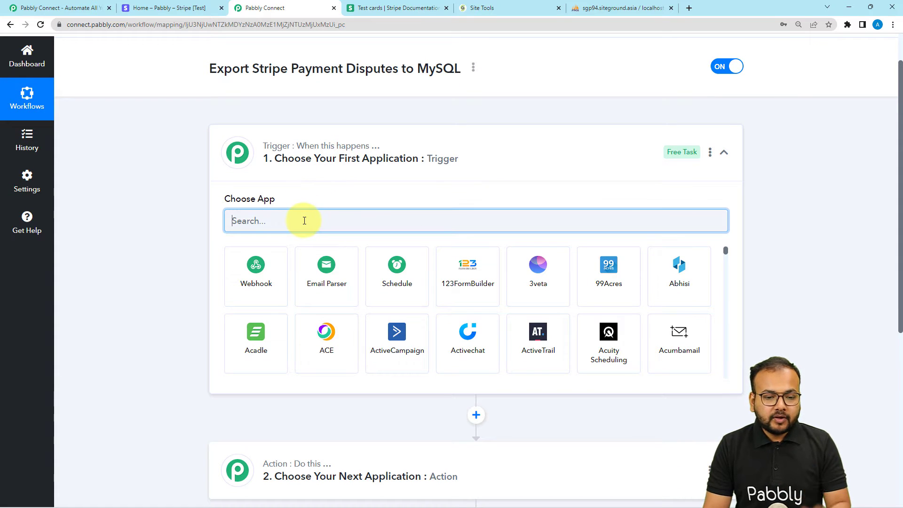
type("my")
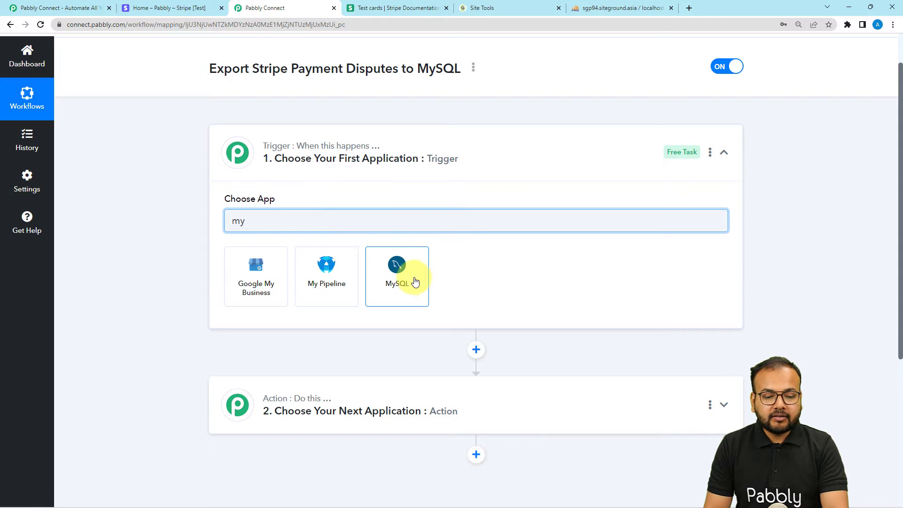
left_click(413, 281)
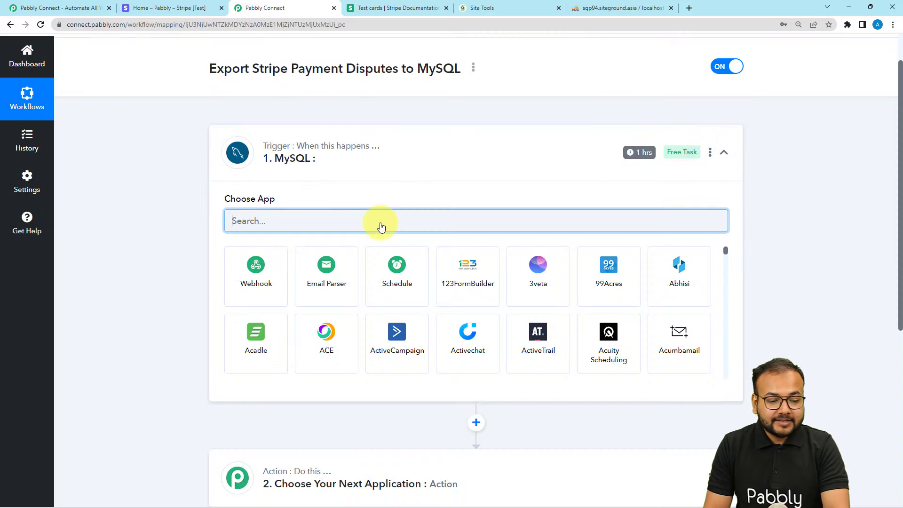
Set the workflow's trigger app to Stripe and its trigger event to New Dispute
type("strio")
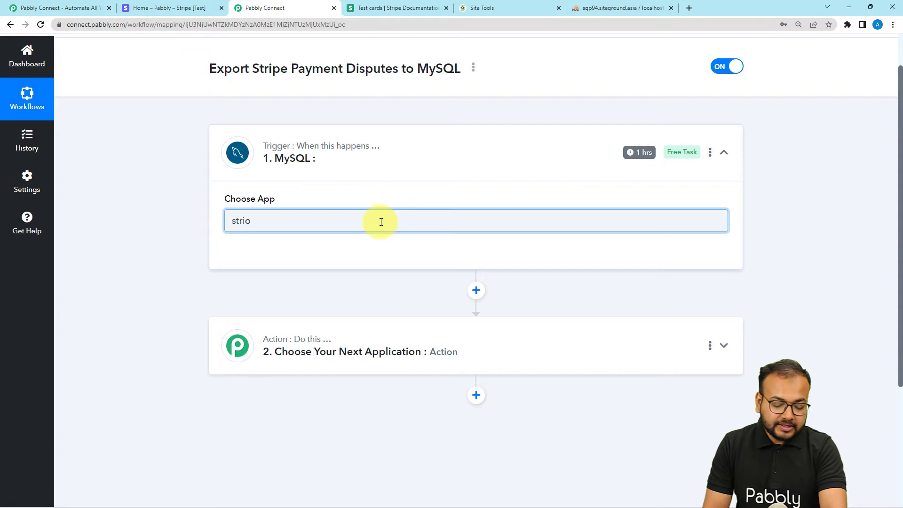
key("BackSpace")
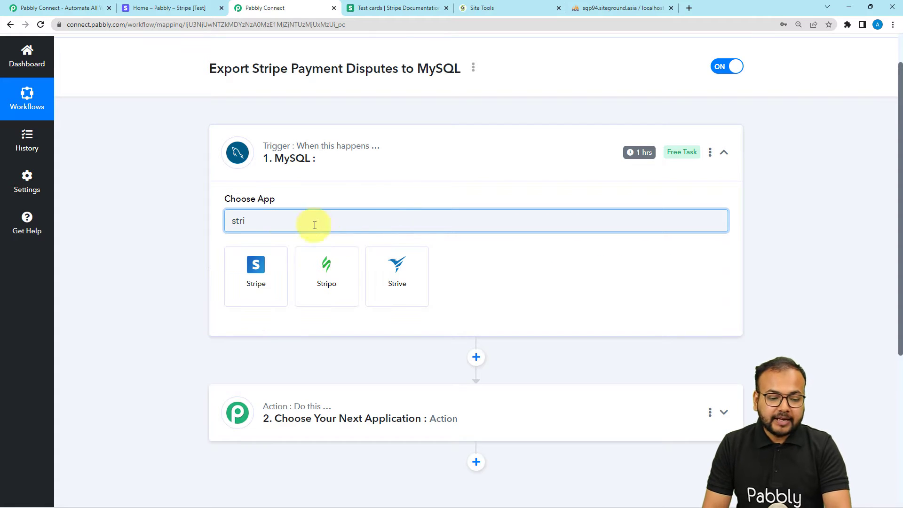
left_click(254, 266)
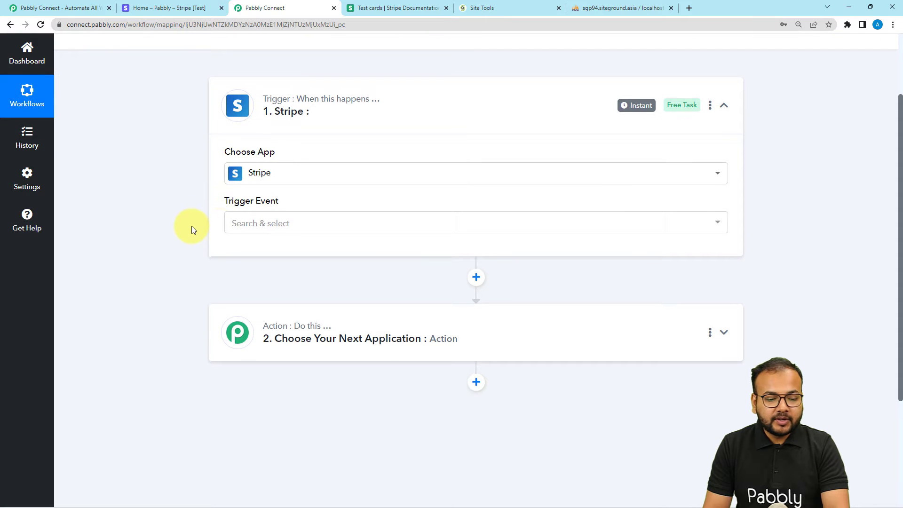
left_click(227, 224)
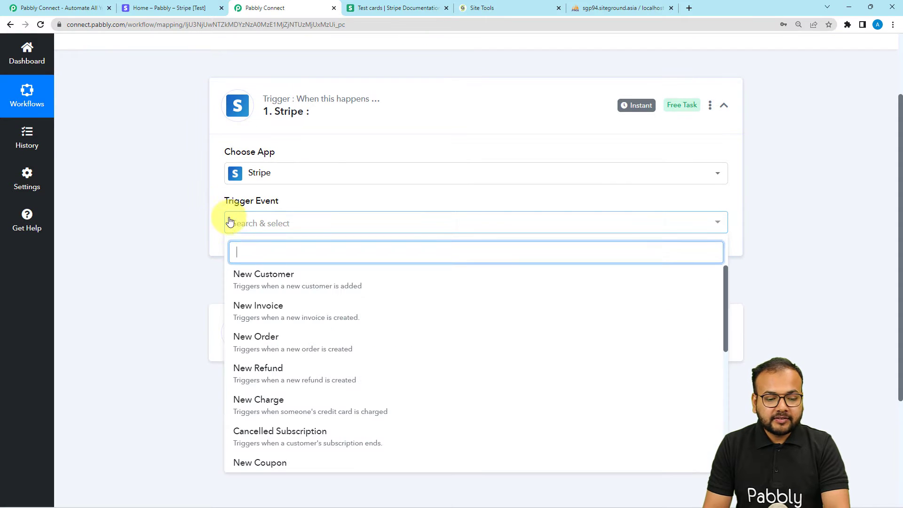
scroll(283, 366, "down", 6)
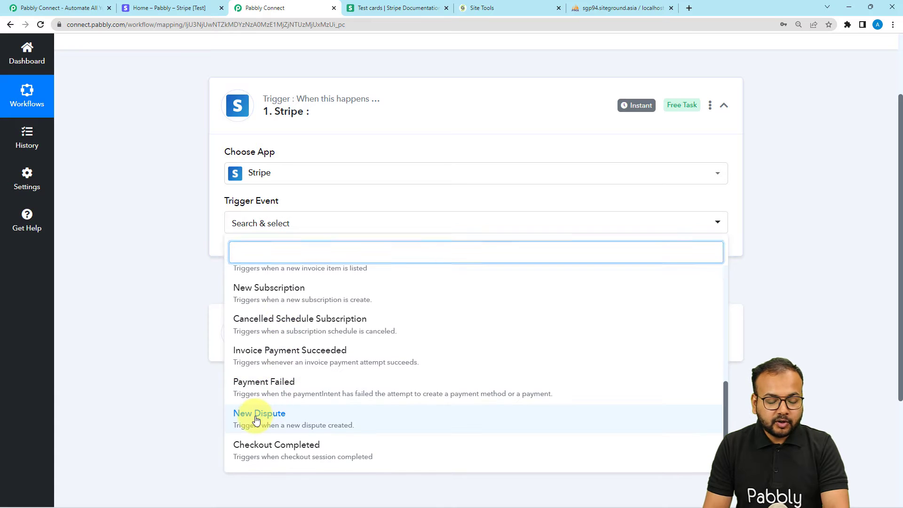
left_click(260, 414)
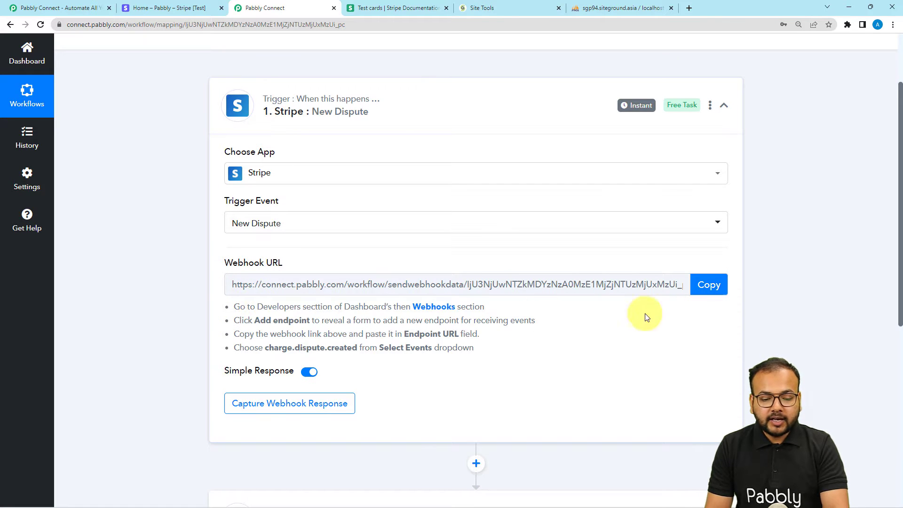
Switch to the Stripe dashboard and start adding a new hosted webhook endpoint in the developer settings
left_click_drag(457, 306, 489, 356)
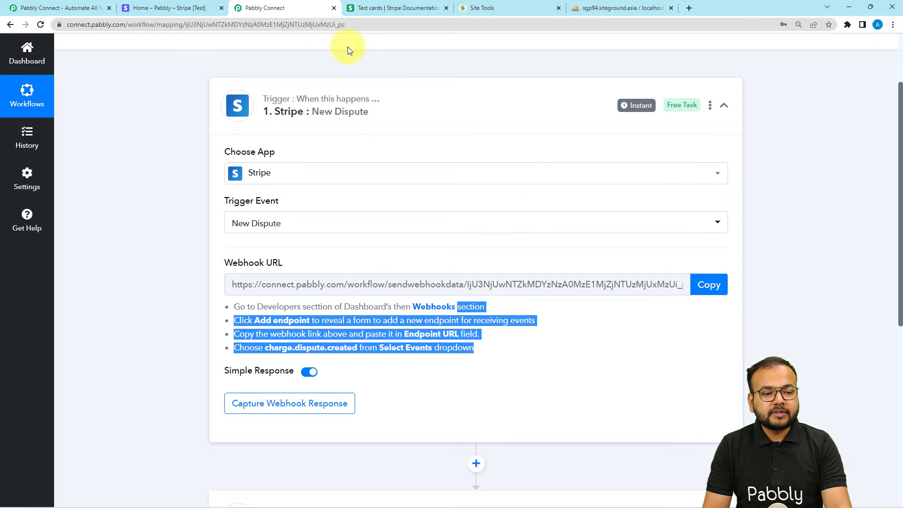
left_click(194, 6)
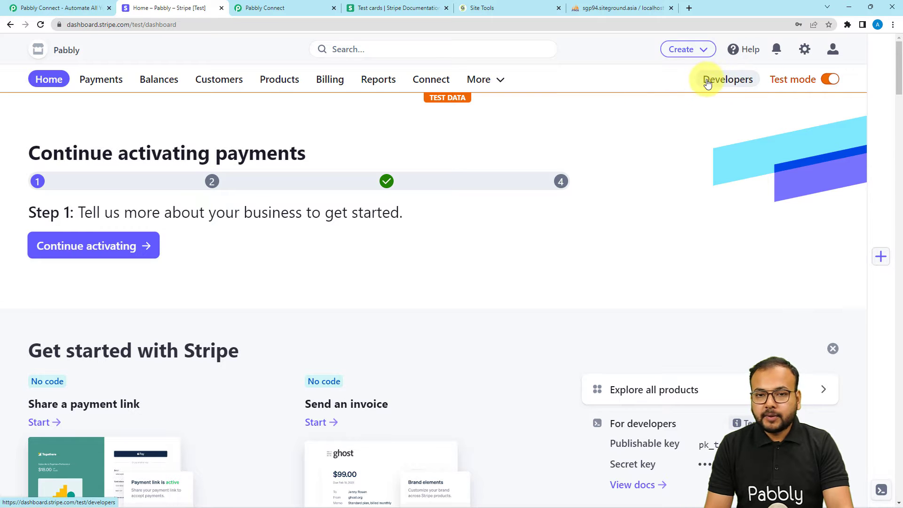
left_click(722, 80)
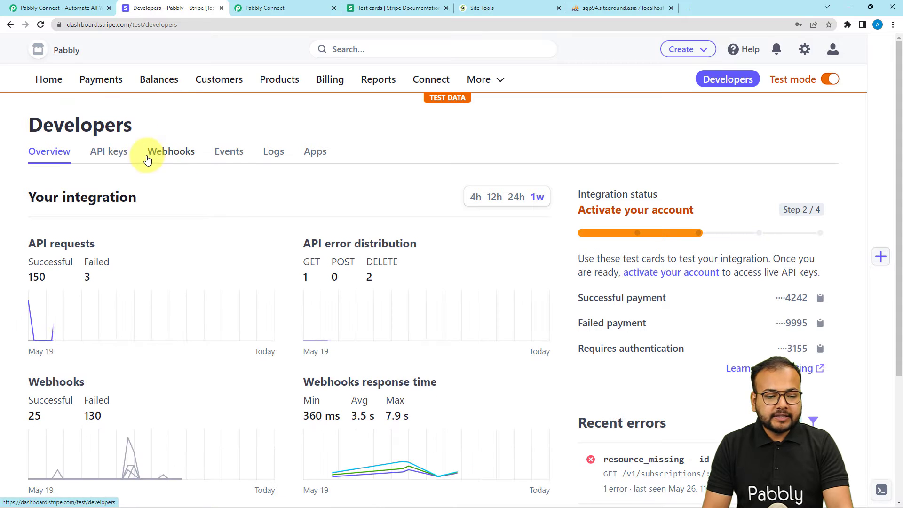
left_click(183, 158)
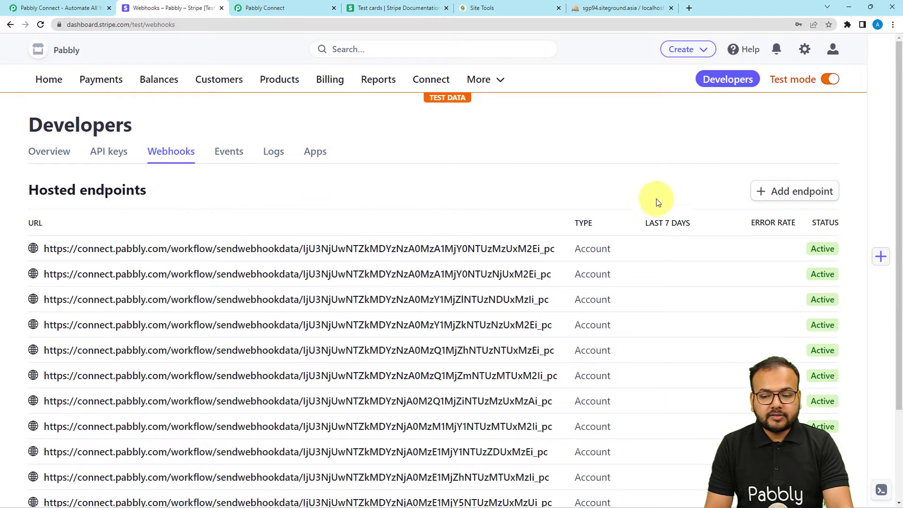
left_click(790, 192)
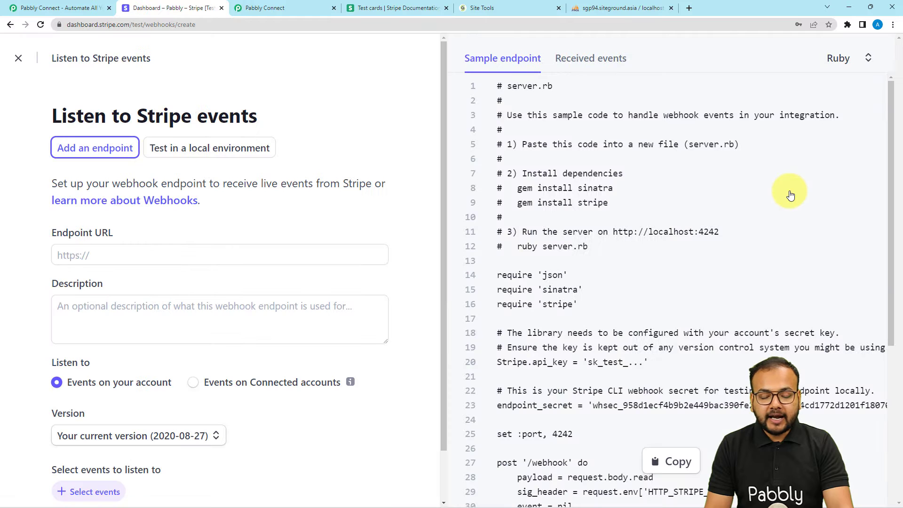
scroll(141, 216, "down", 1)
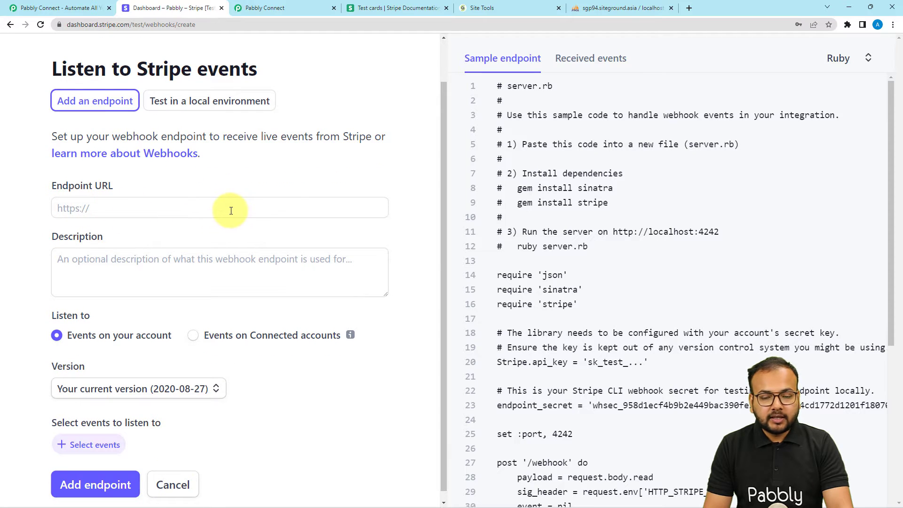
Switch to Pabbly Connect and copy the webhook URL of the Stripe New Dispute trigger
left_click(296, 7)
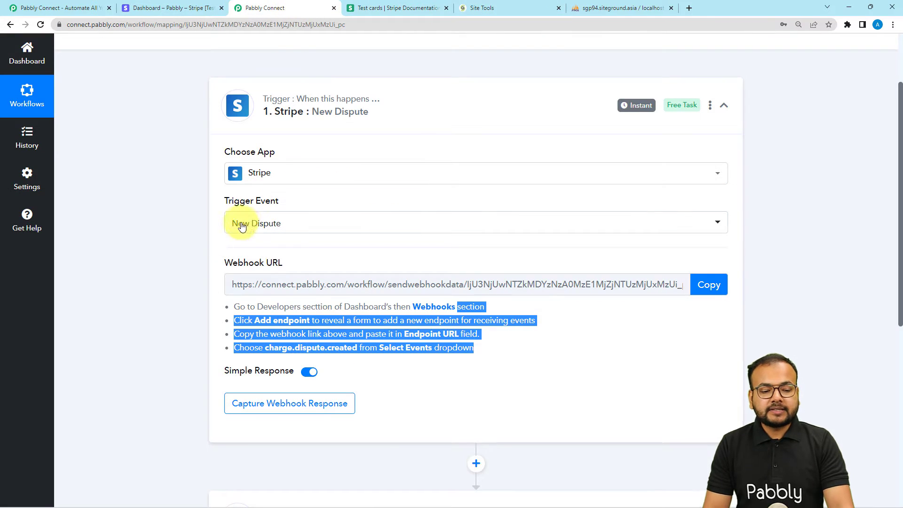
left_click(706, 291)
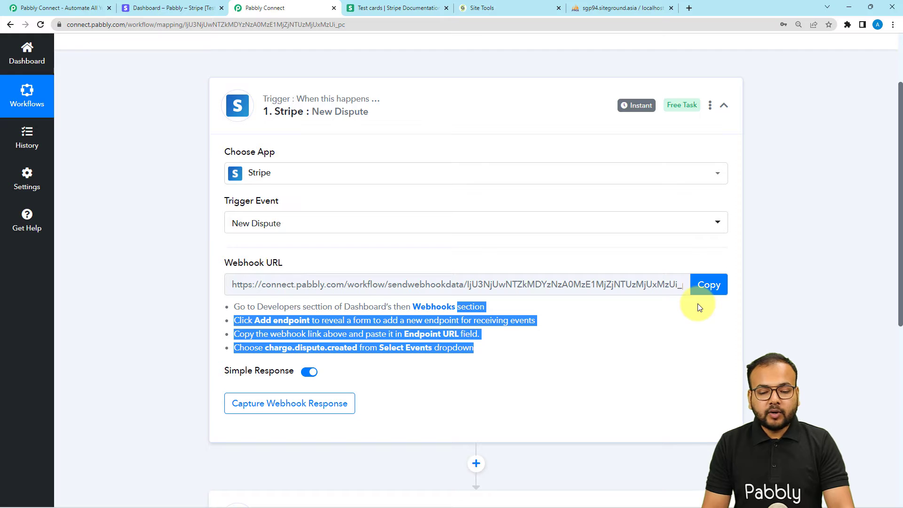
left_click(171, 8)
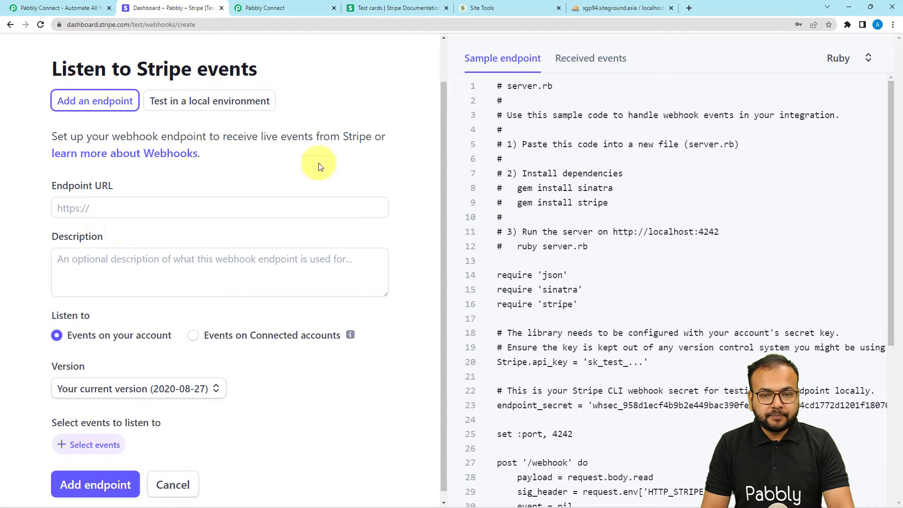
left_click(302, 6)
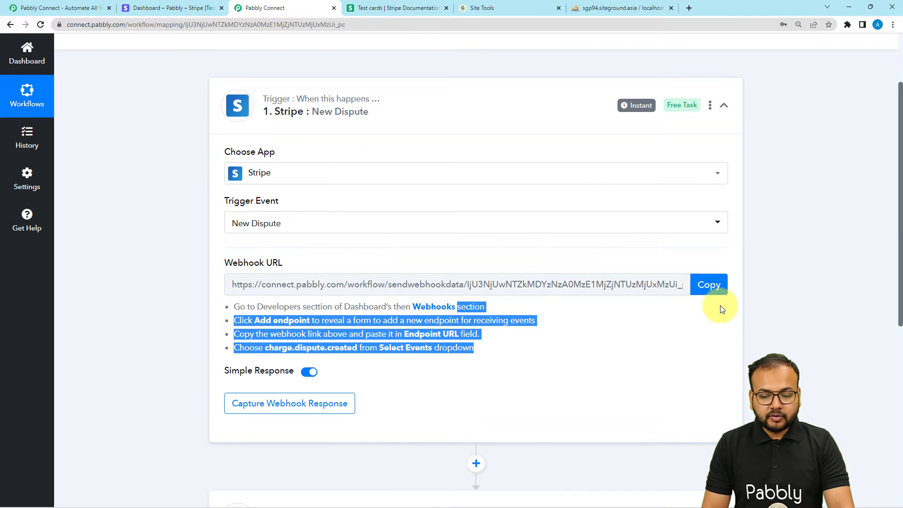
left_click(709, 285)
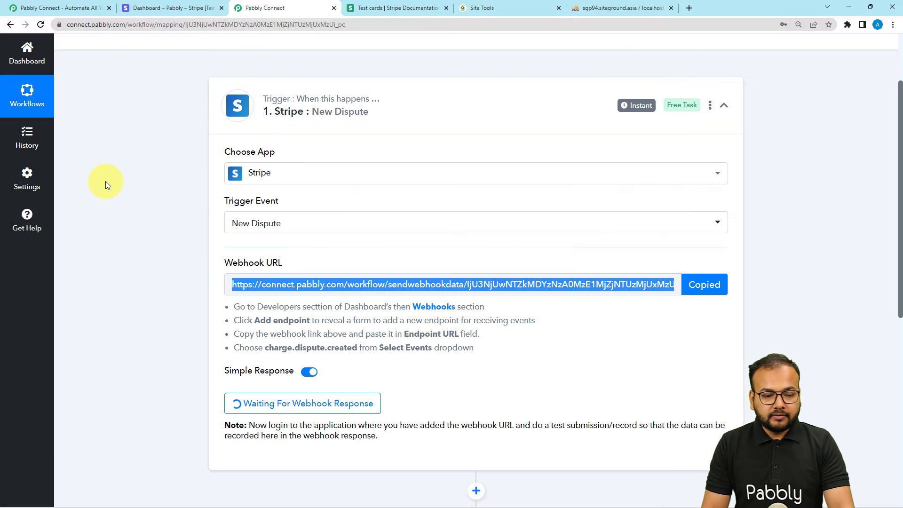
scroll(106, 181, "down", 1)
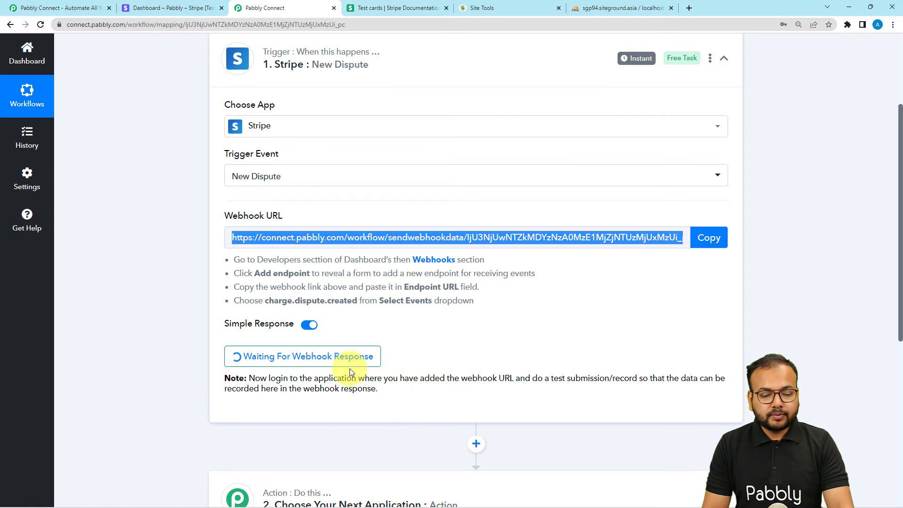
Switch back to Stripe and paste the copied webhook URL as the new endpoint's URL
left_click(155, 8)
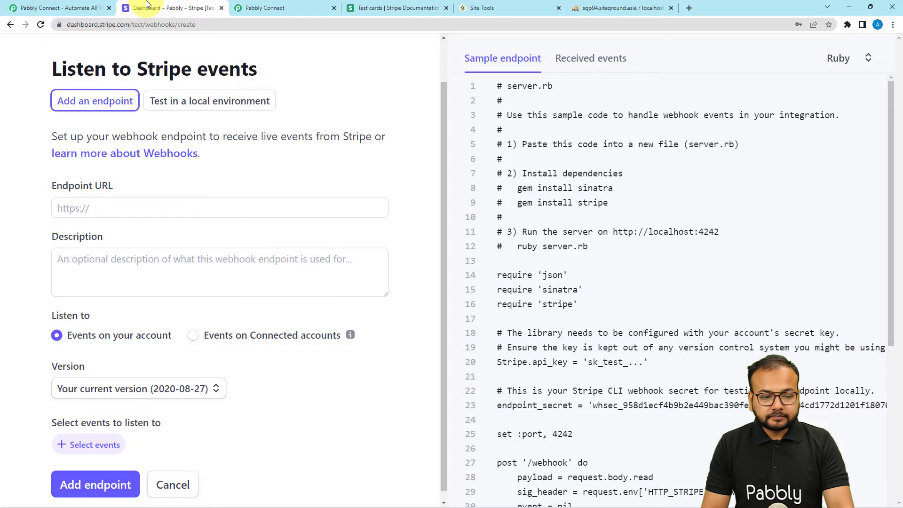
right_click(61, 201)
left_click(86, 276)
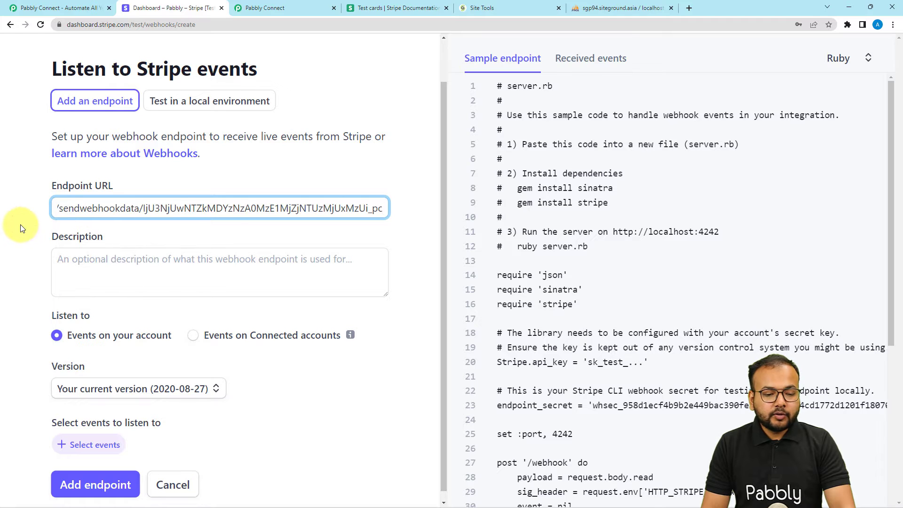
left_click(21, 228)
Subscribe the new webhook endpoint to the charge.dispute.created event from the Charge group and create the endpoint
scroll(21, 228, "down", 1)
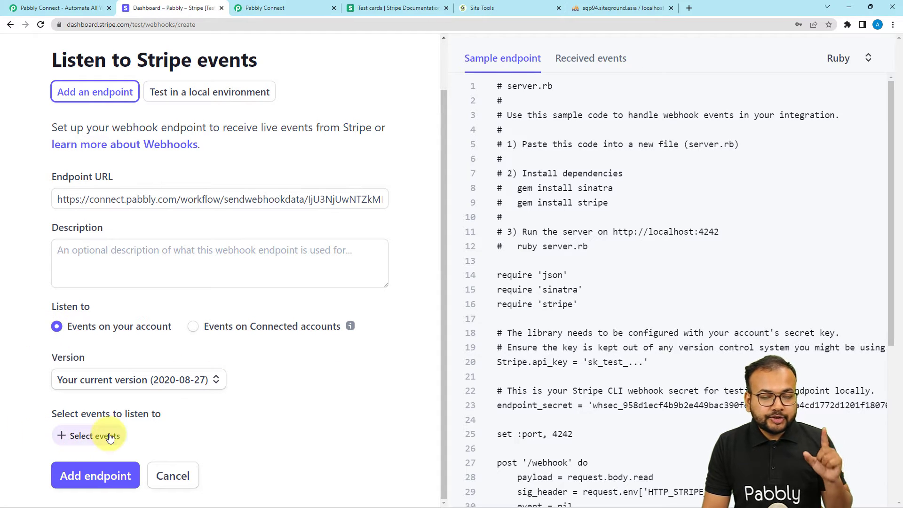
left_click(72, 436)
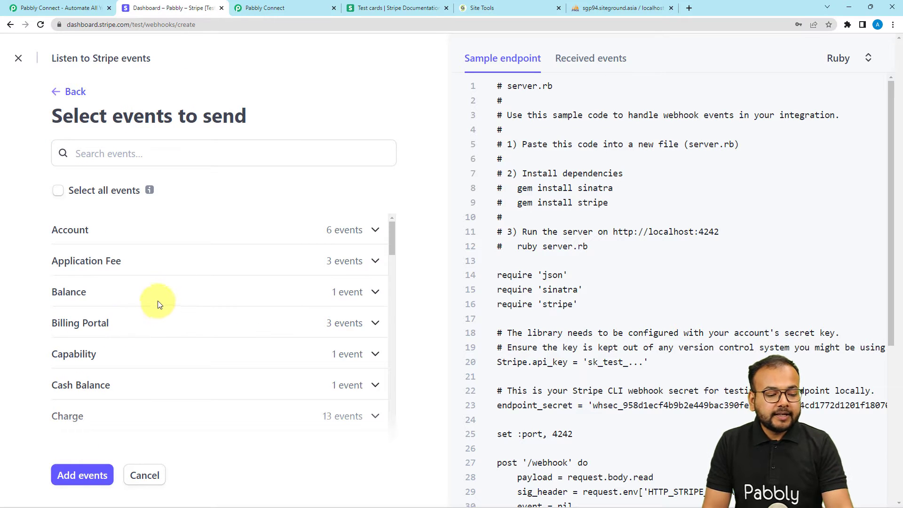
scroll(161, 294, "down", 2)
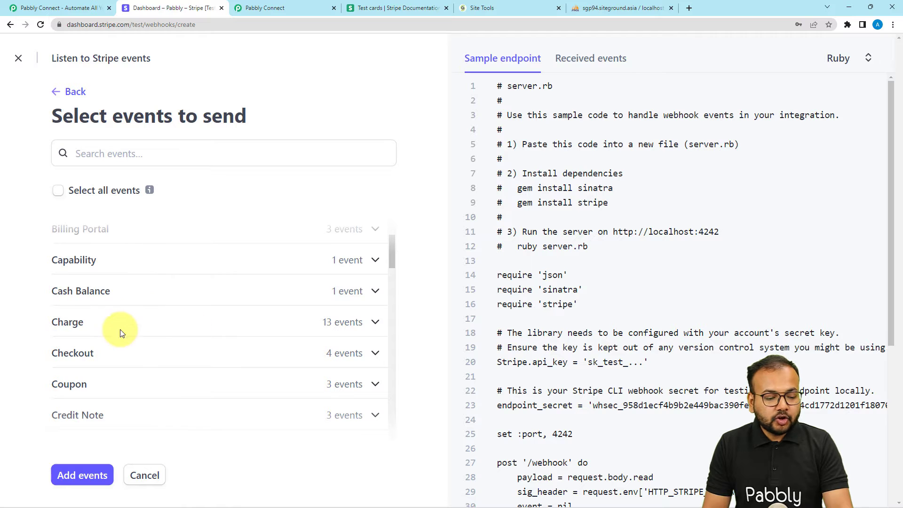
left_click(259, 8)
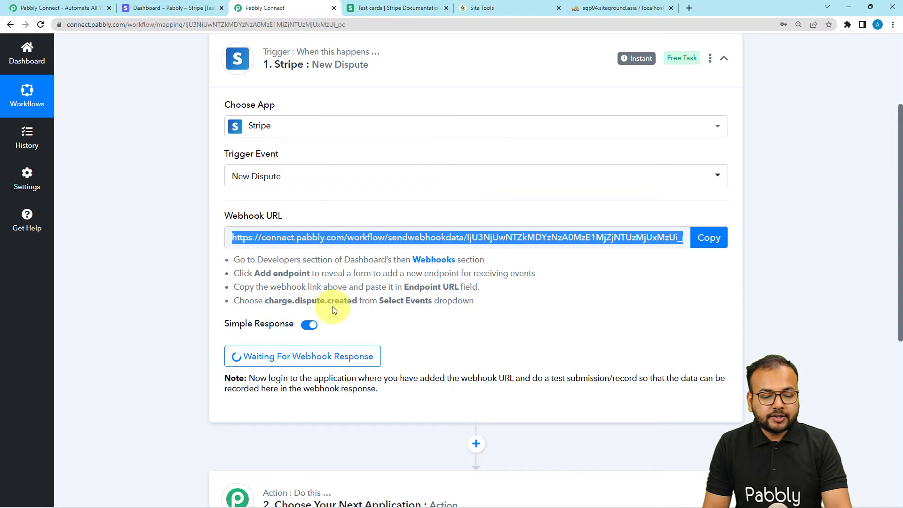
left_click(191, 8)
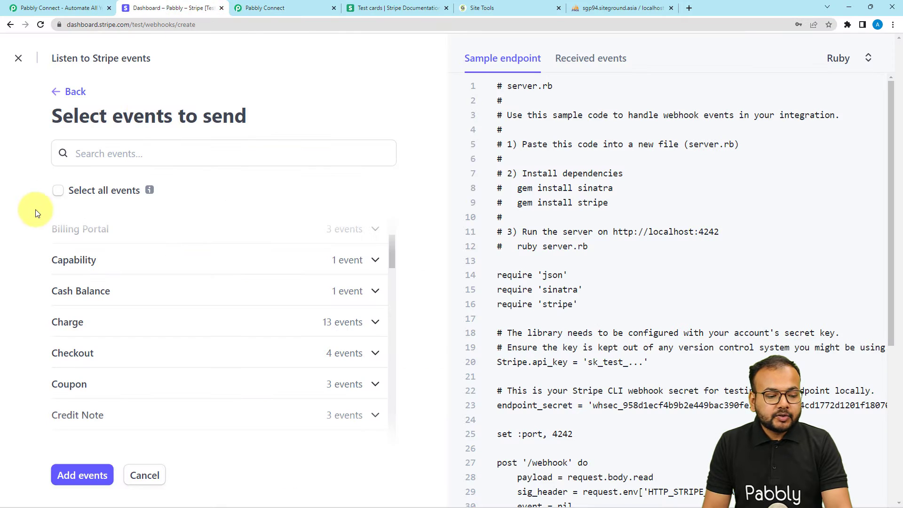
left_click(84, 325)
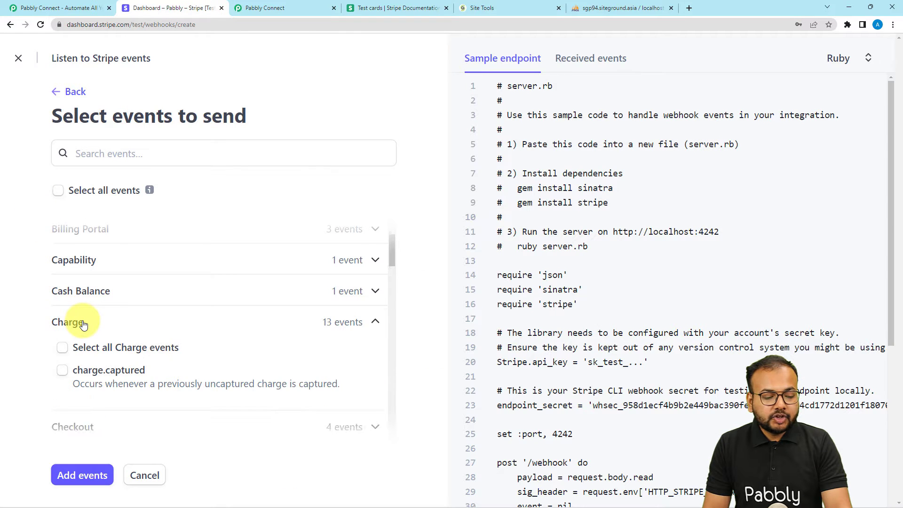
scroll(83, 324, "down", 3)
scroll(83, 324, "down", 5)
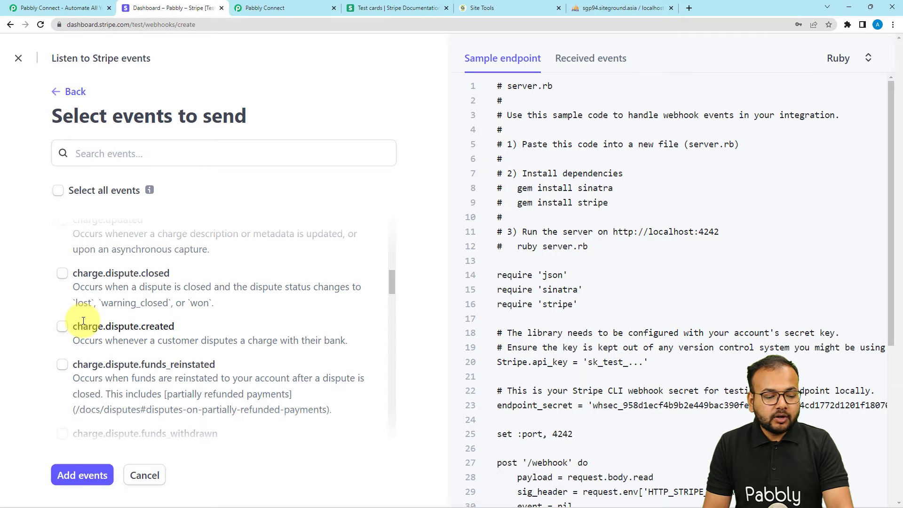
left_click(61, 332)
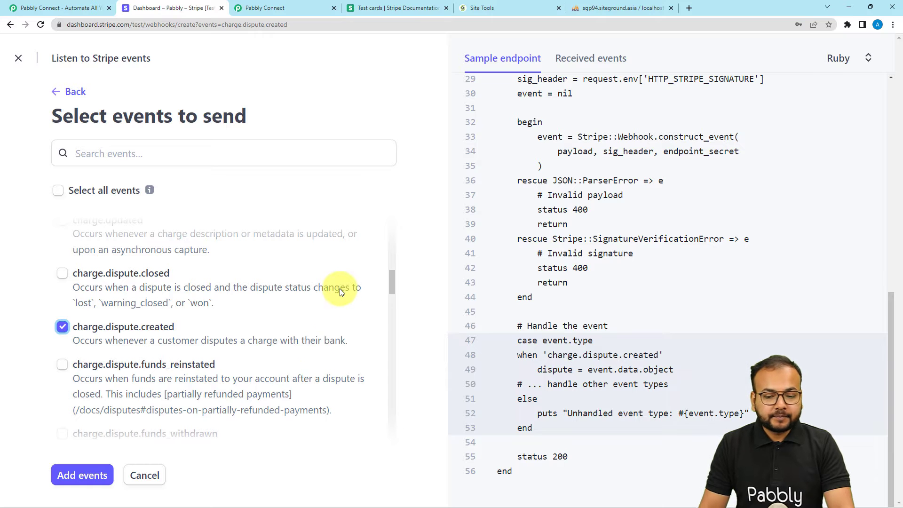
left_click(75, 476)
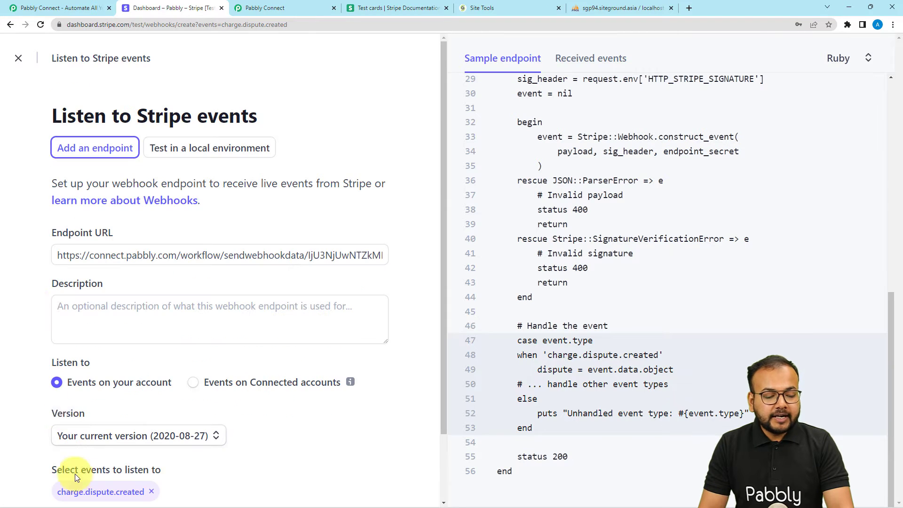
scroll(26, 325, "down", 2)
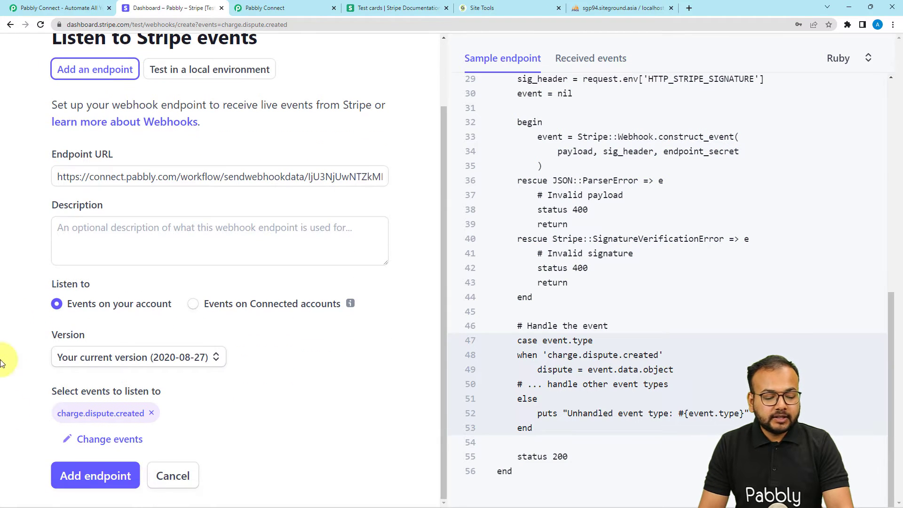
left_click(85, 474)
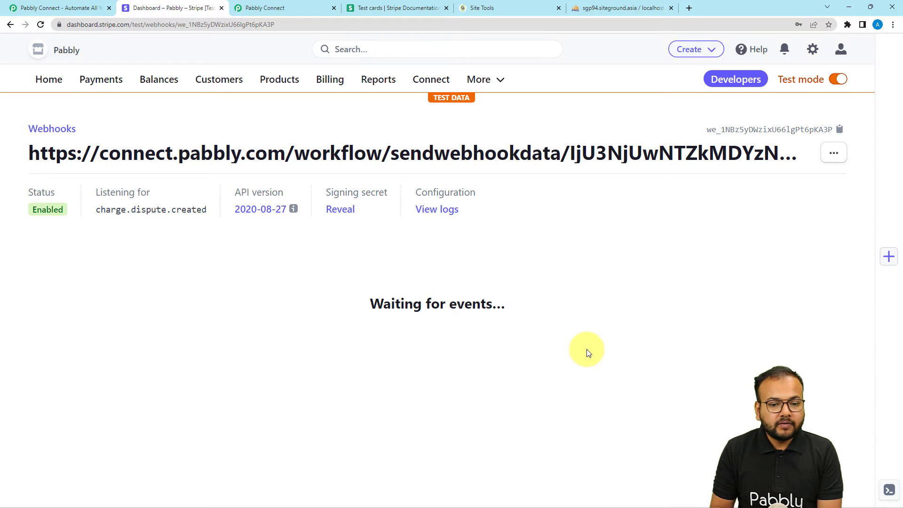
Copy the ₹2,000.00 Spoken English payment link from Stripe's payment links list and load it in a new browser tab
left_click(495, 90)
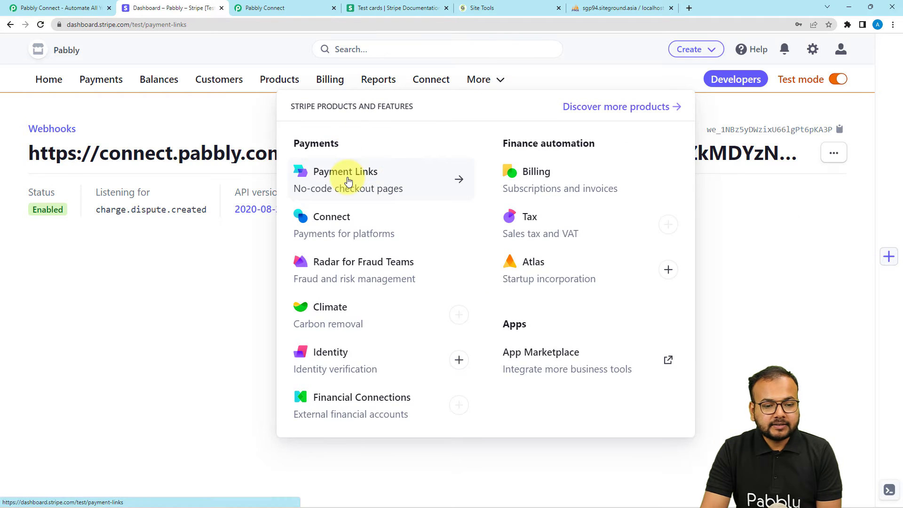
left_click(347, 179)
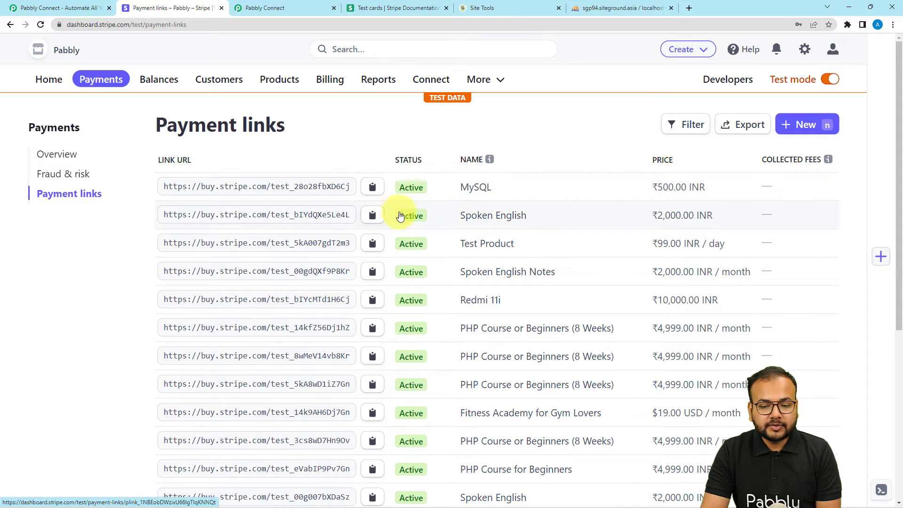
left_click(373, 217)
left_click(689, 9)
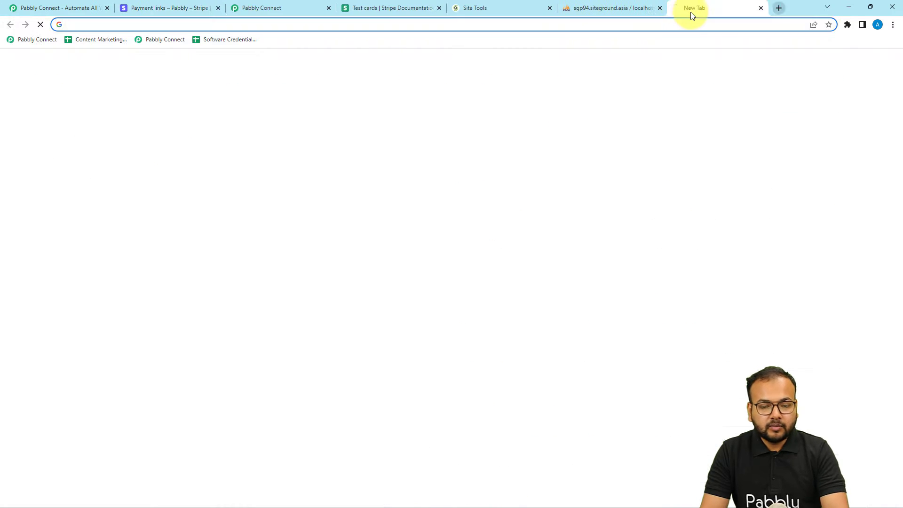
key("ctrl+v")
key("Return")
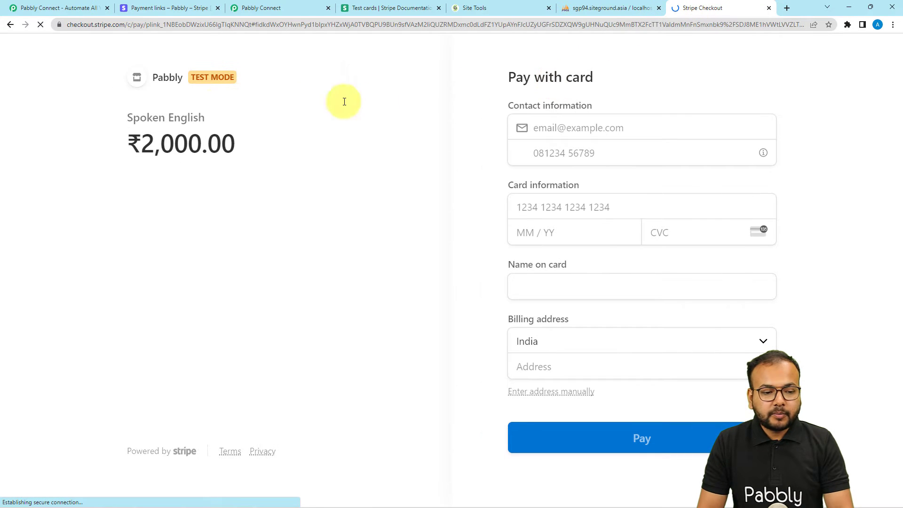
Fill in the checkout form's contact information with the customer's demo e-mail address and phone number
left_click(563, 131)
left_click(563, 132)
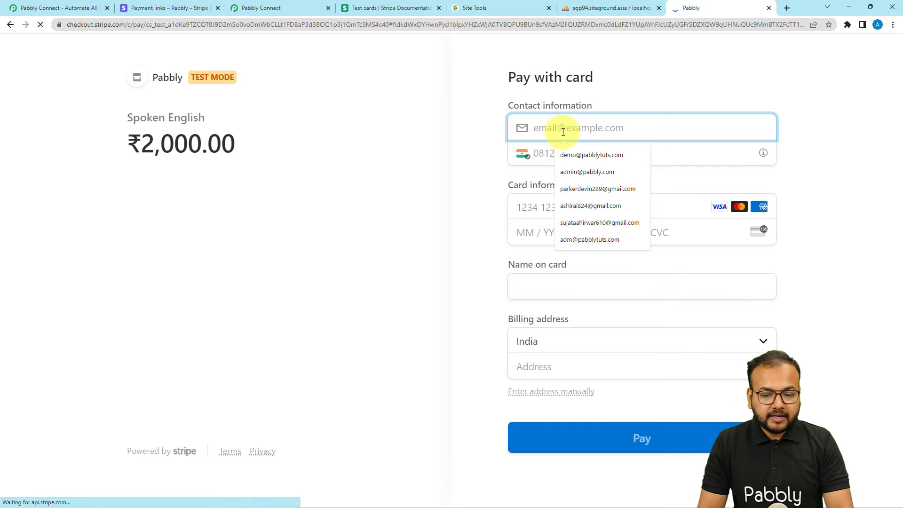
left_click(570, 155)
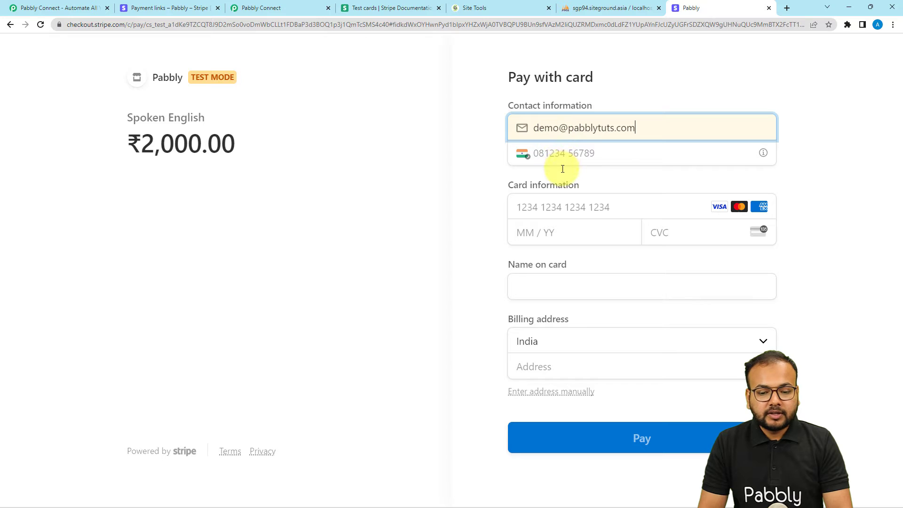
left_click(560, 154)
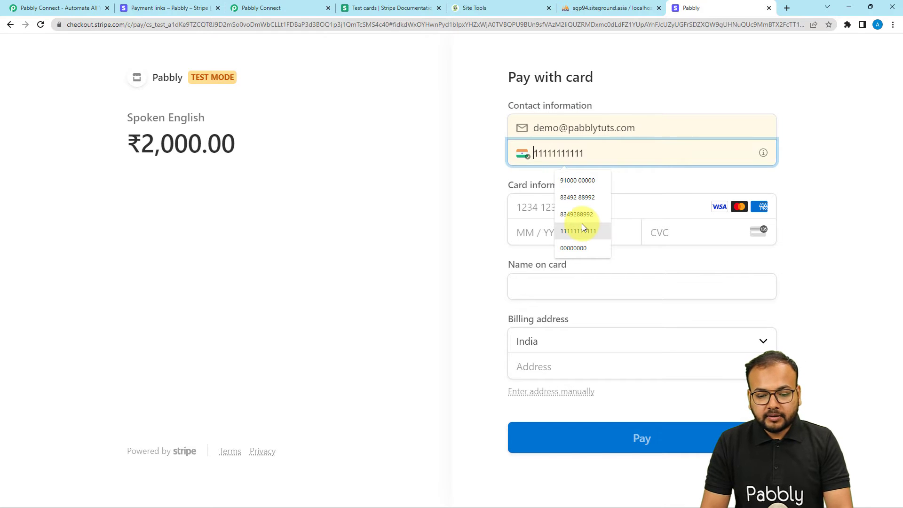
left_click(575, 247)
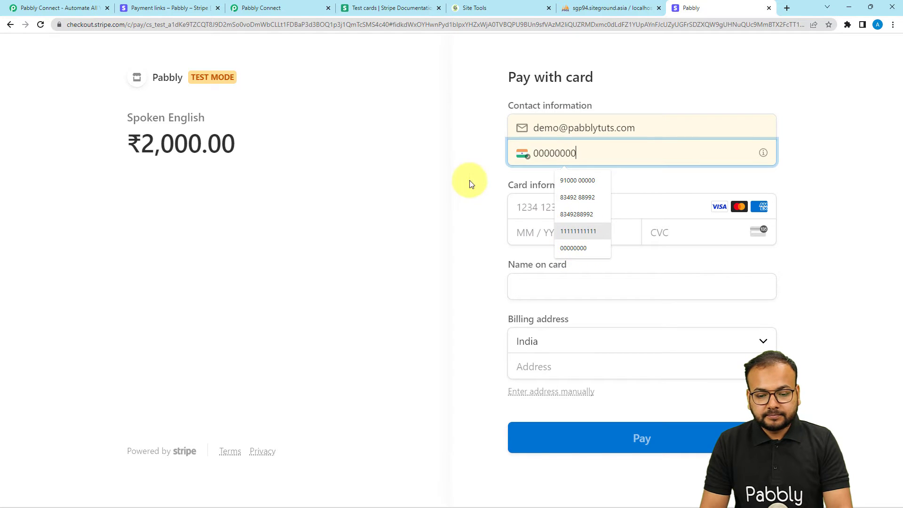
left_click(529, 204)
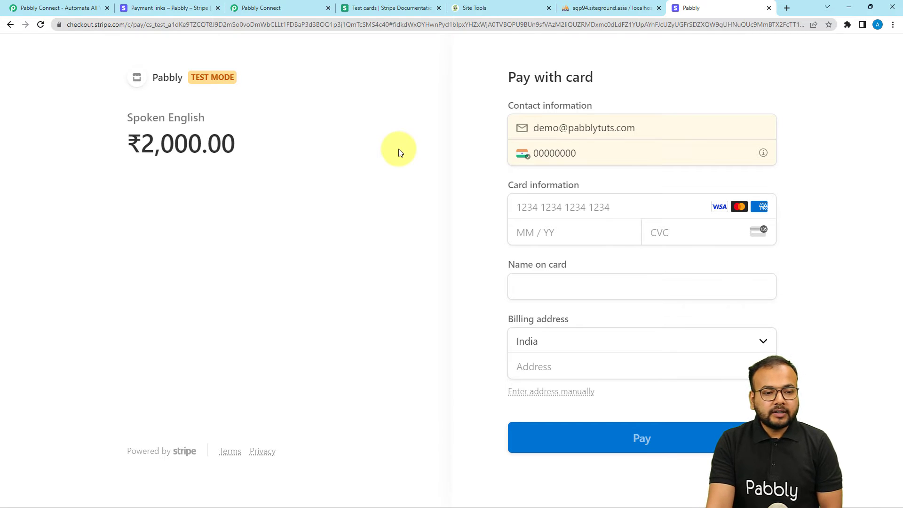
Switch to the Stripe test cards documentation and copy the Fraudulent test card number from the Disputes section
left_click(194, 8)
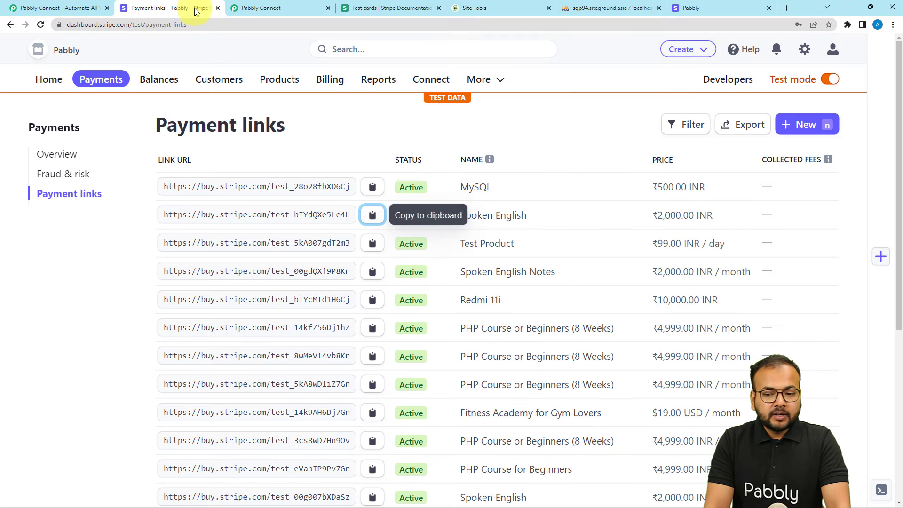
left_click(744, 51)
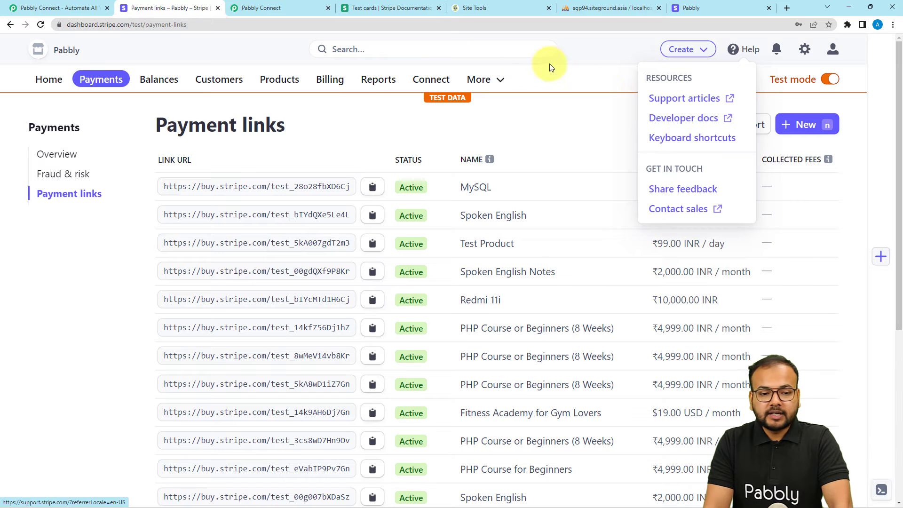
left_click(358, 10)
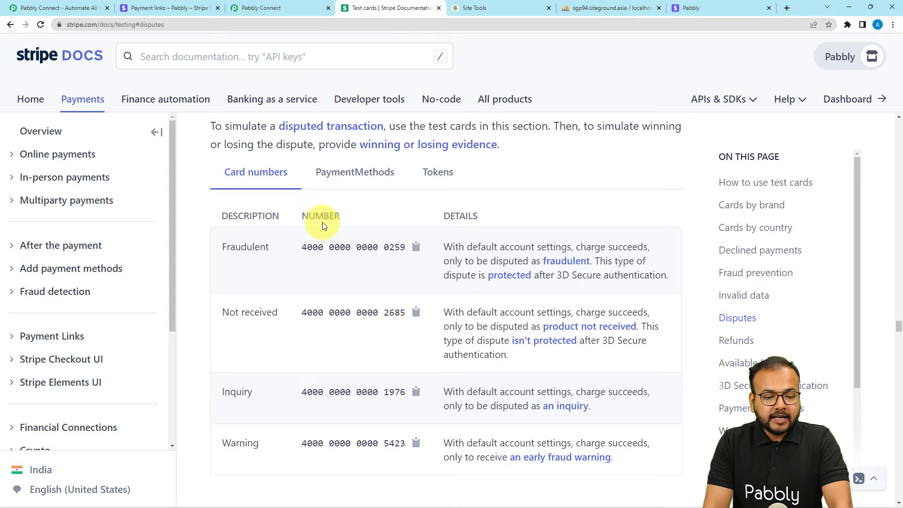
scroll(381, 219, "up", 1)
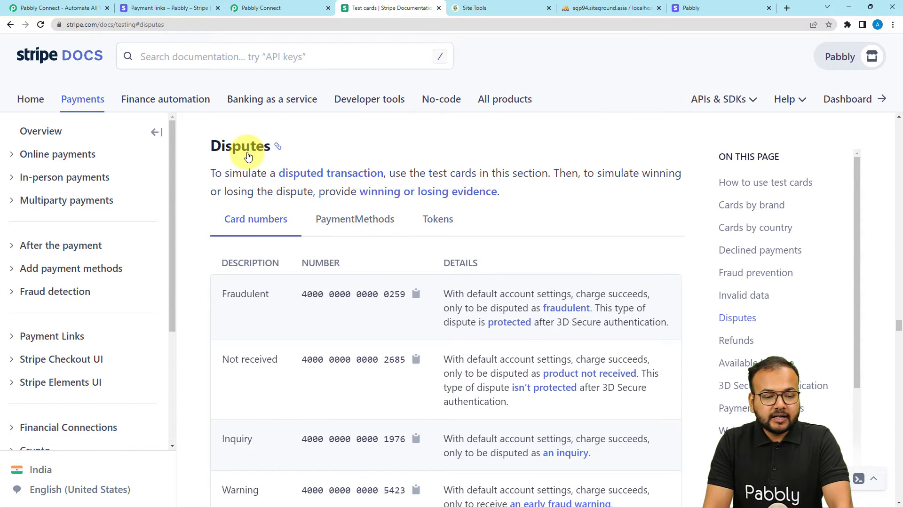
scroll(248, 156, "up", 1)
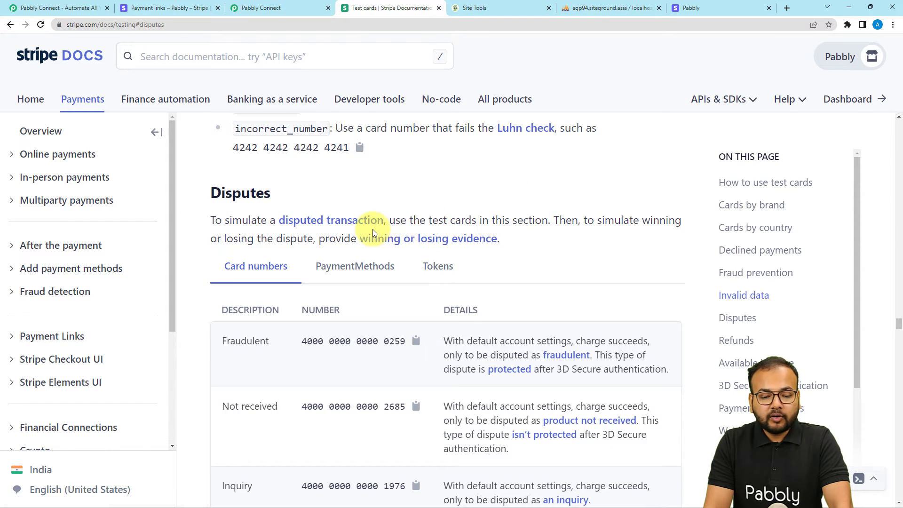
scroll(258, 292, "down", 1)
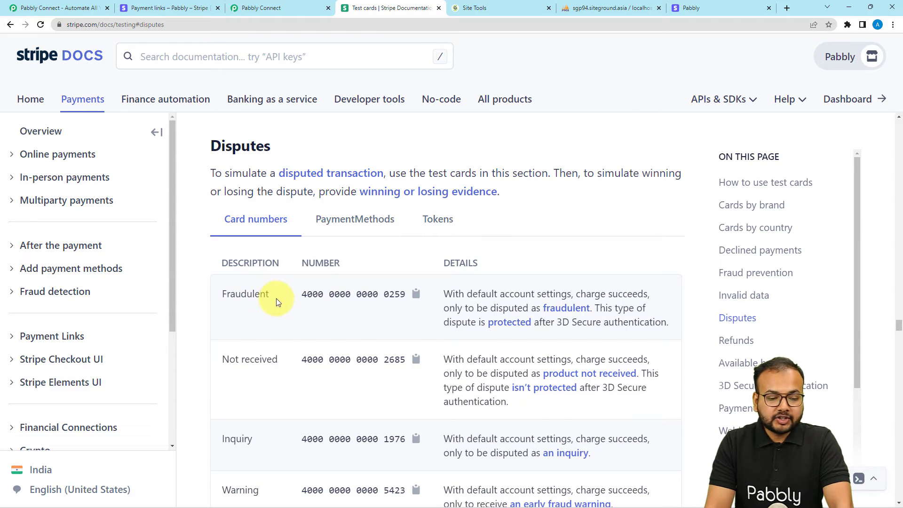
scroll(247, 326, "down", 1)
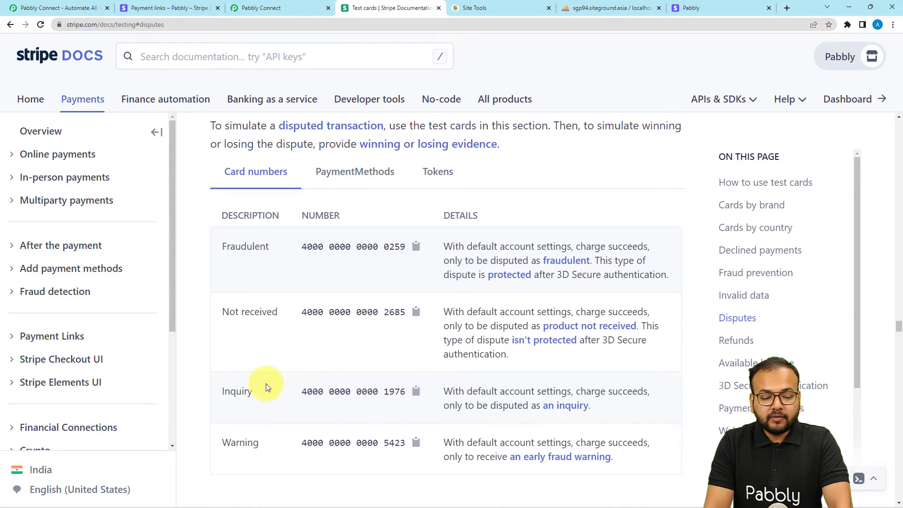
scroll(266, 383, "down", 1)
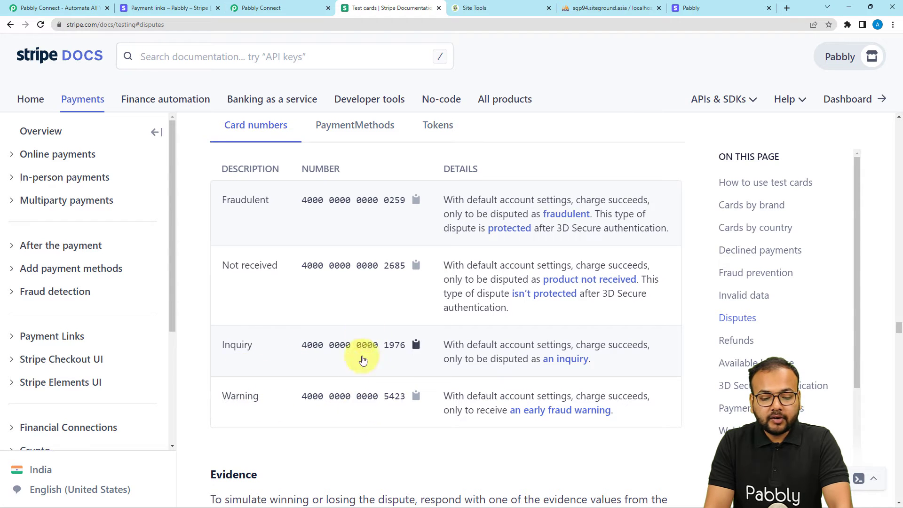
scroll(299, 390, "up", 2)
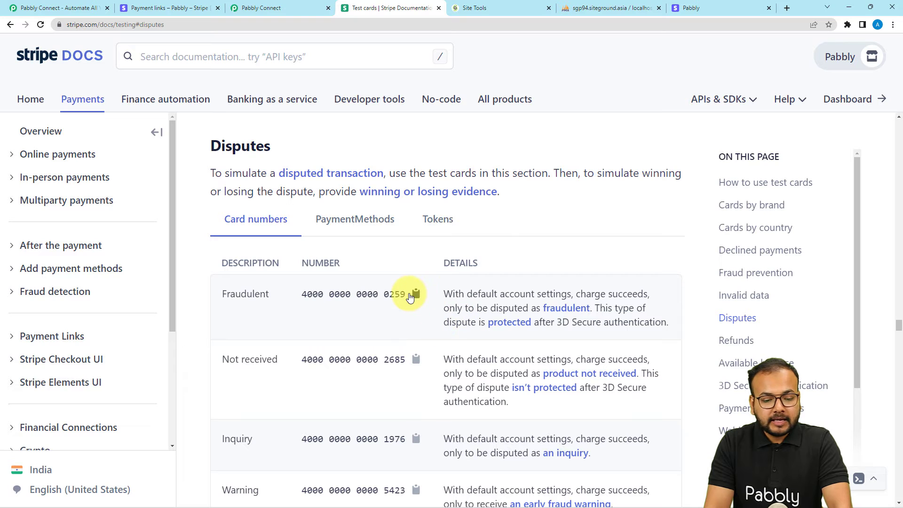
Return to the Stripe checkout and enter the copied test card number, expiry date, CVC and "dummy" as the name on card
left_click(689, 8)
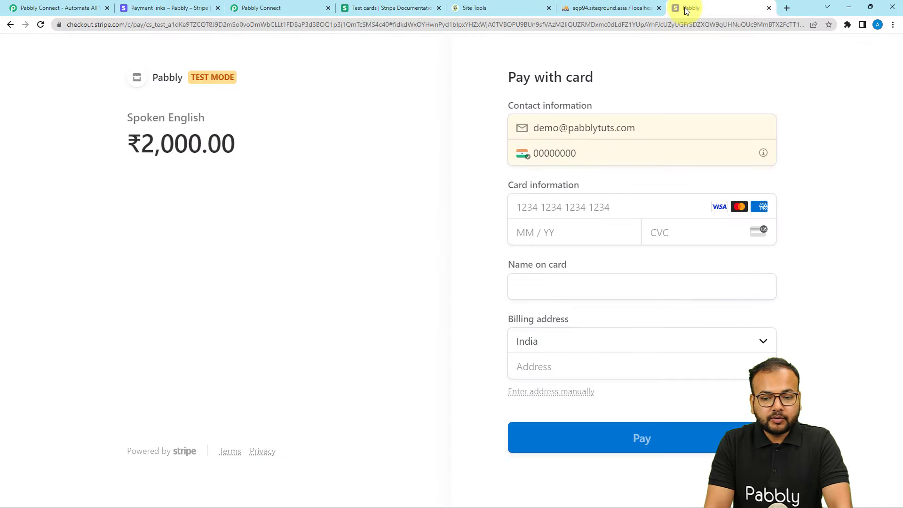
left_click(555, 212)
key("ctrl+v")
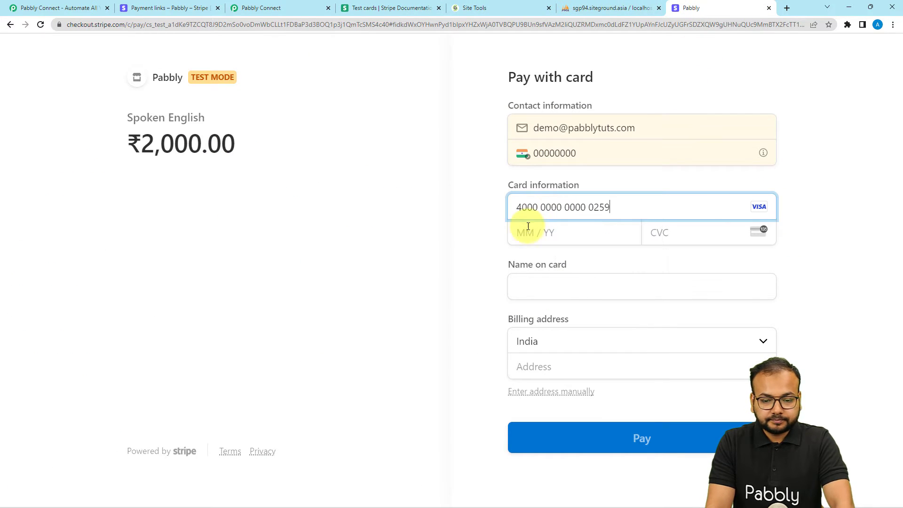
left_click(524, 233)
type("012")
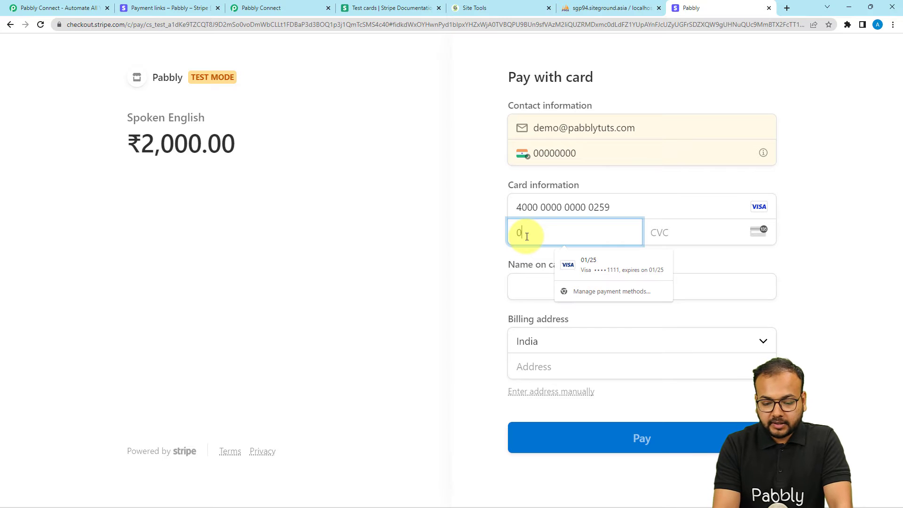
left_click(654, 235)
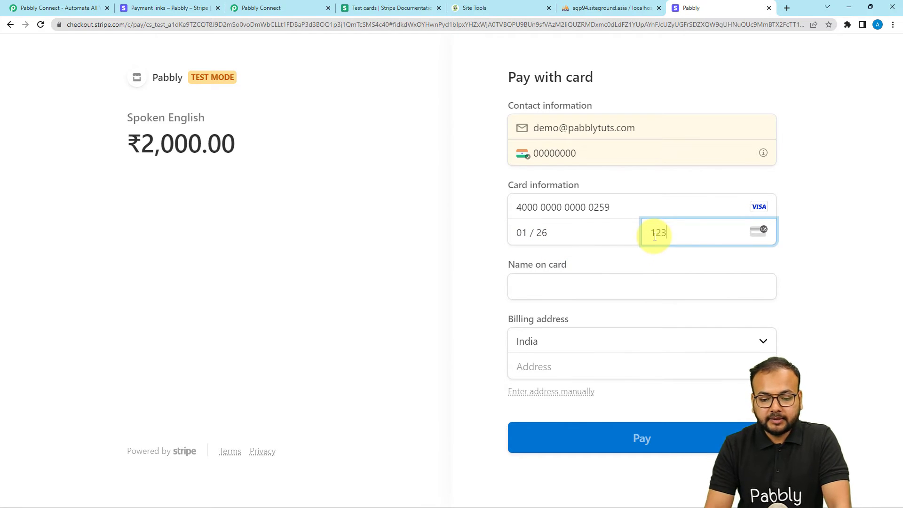
left_click(639, 276)
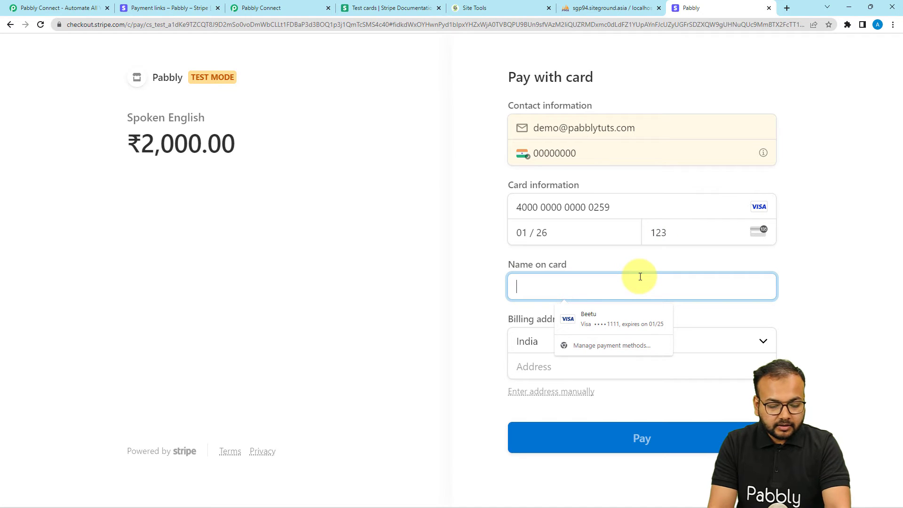
type("dummy")
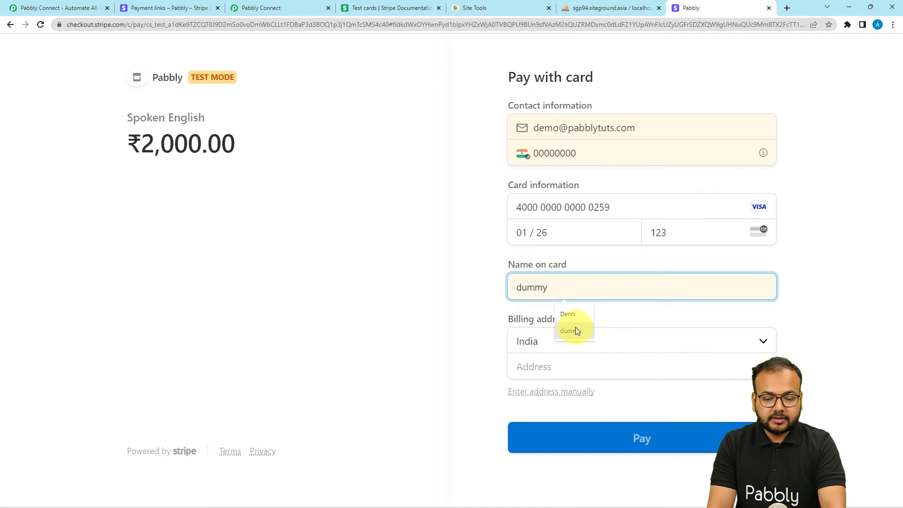
Complete the checkout's billing address with India as the country and the customer's street address, city, postal code and state
left_click(551, 343)
left_click(540, 316)
left_click(552, 366)
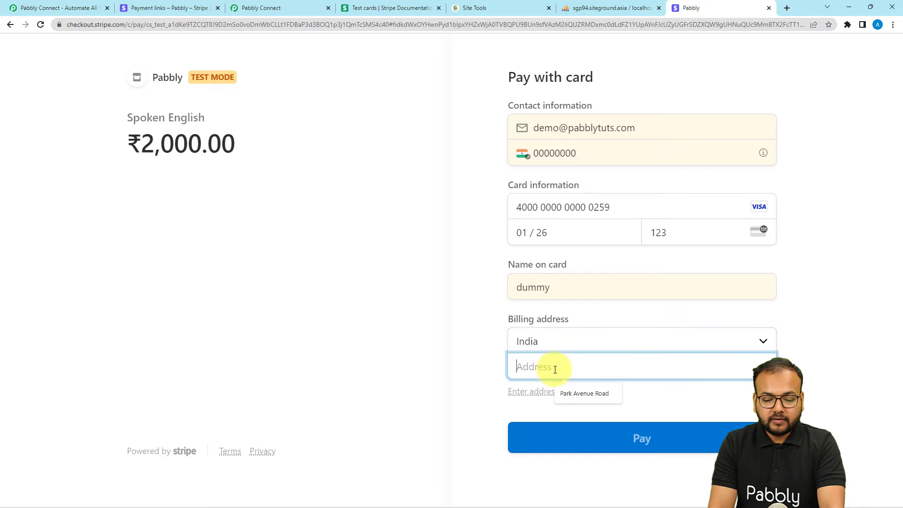
left_click(562, 393)
left_click(560, 420)
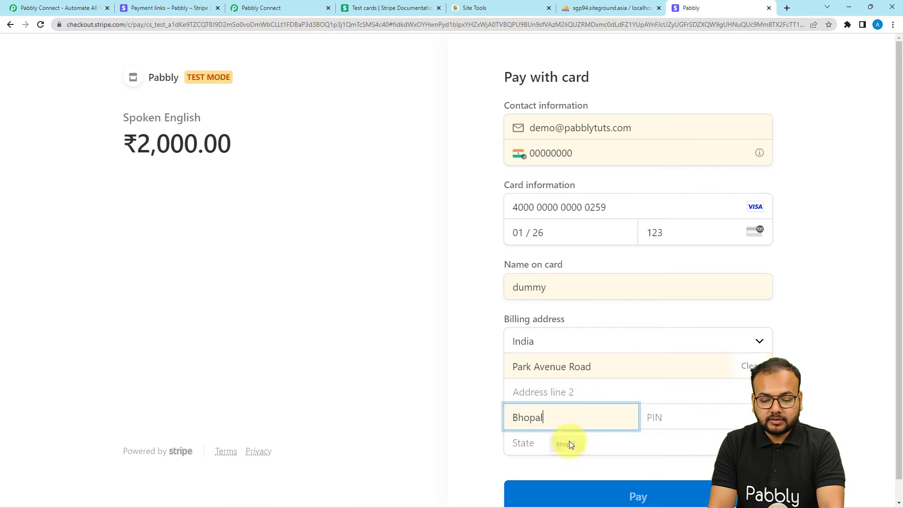
left_click(569, 441)
left_click(663, 426)
left_click(651, 447)
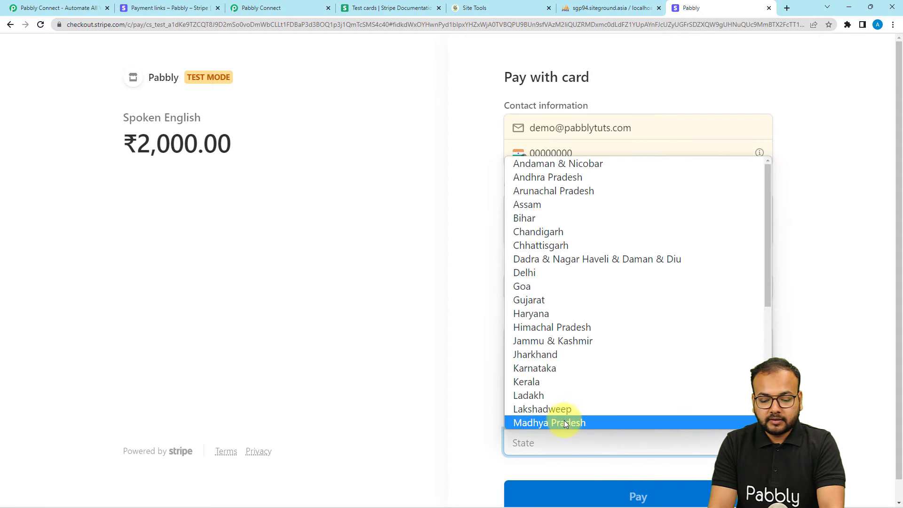
left_click(563, 419)
scroll(474, 390, "down", 1)
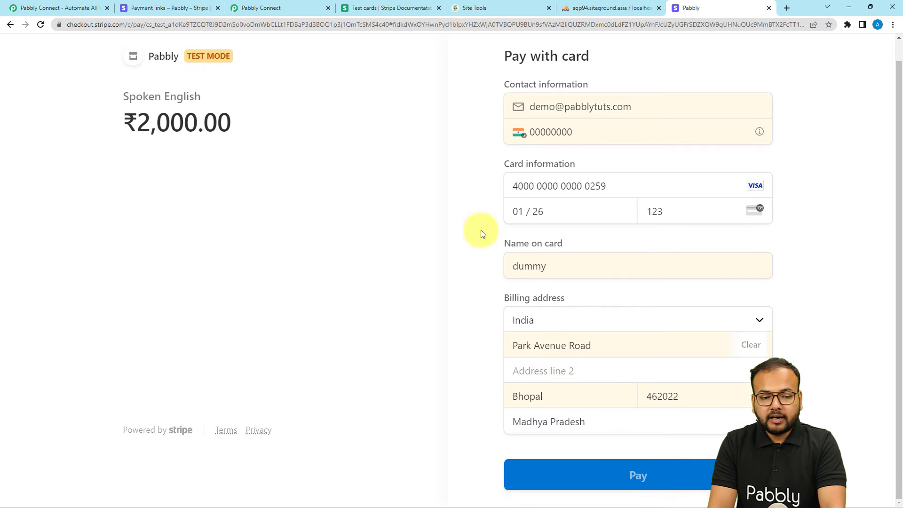
Check the Stripe trigger's webhook capture status in the Pabbly Connect workflow, then return to the checkout and try to submit the payment
left_click(269, 10)
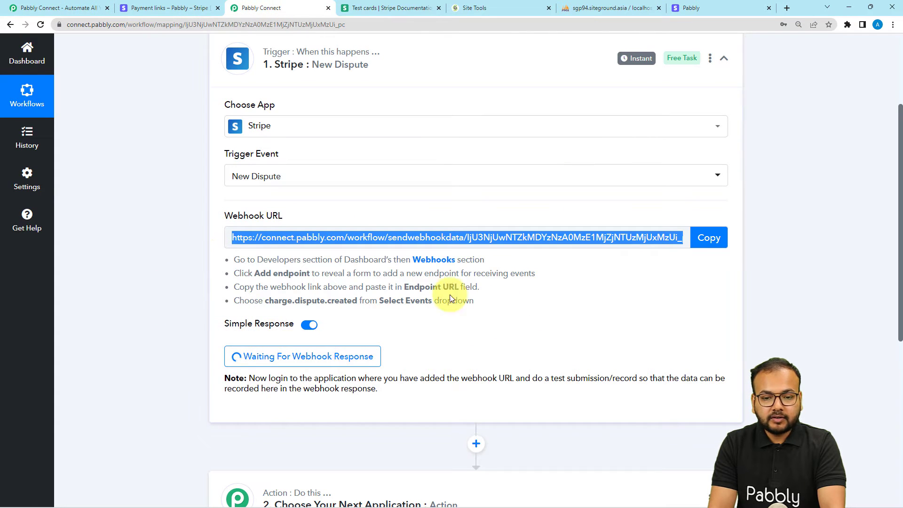
left_click(687, 11)
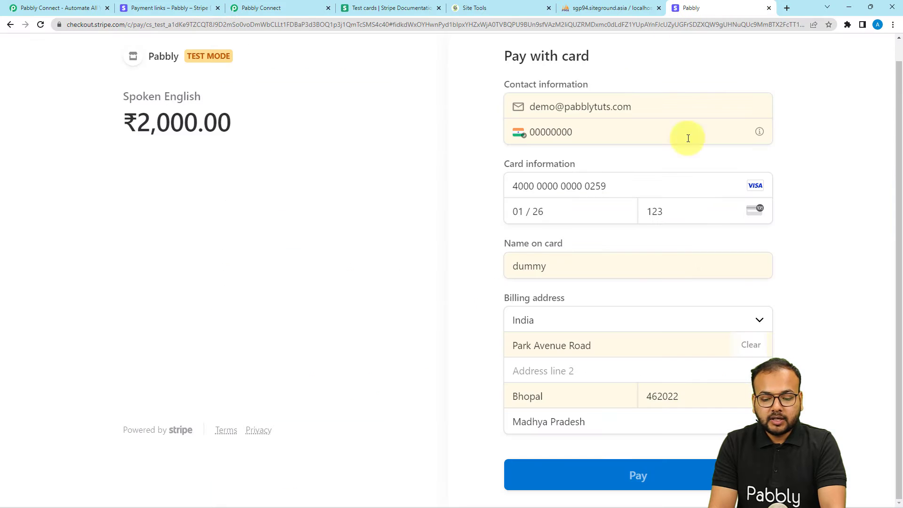
left_click(655, 479)
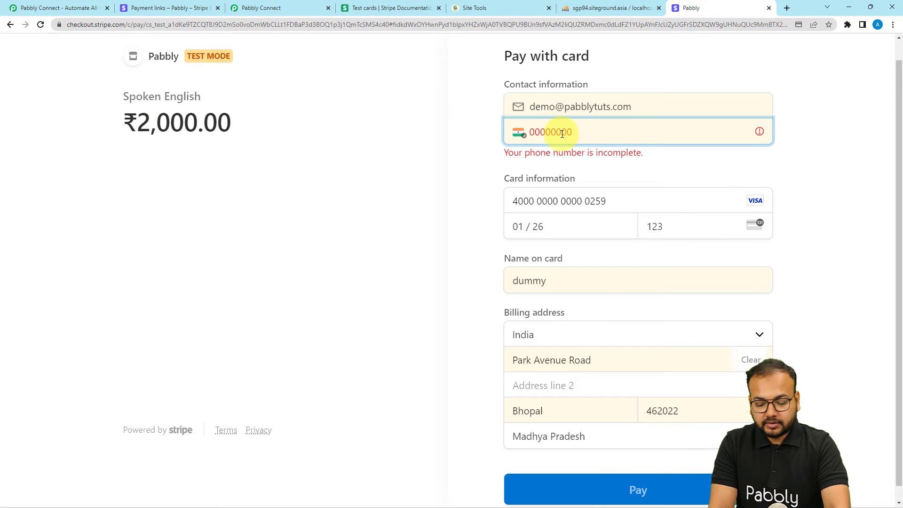
Correct the customer's phone number by adding a digit at its start and submit the ₹2,000.00 test payment
left_click(530, 133)
type("1")
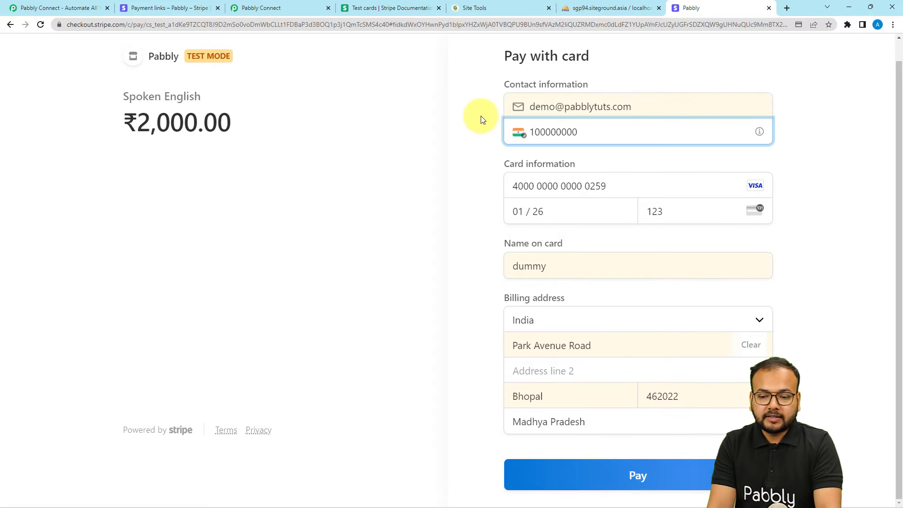
key("Return")
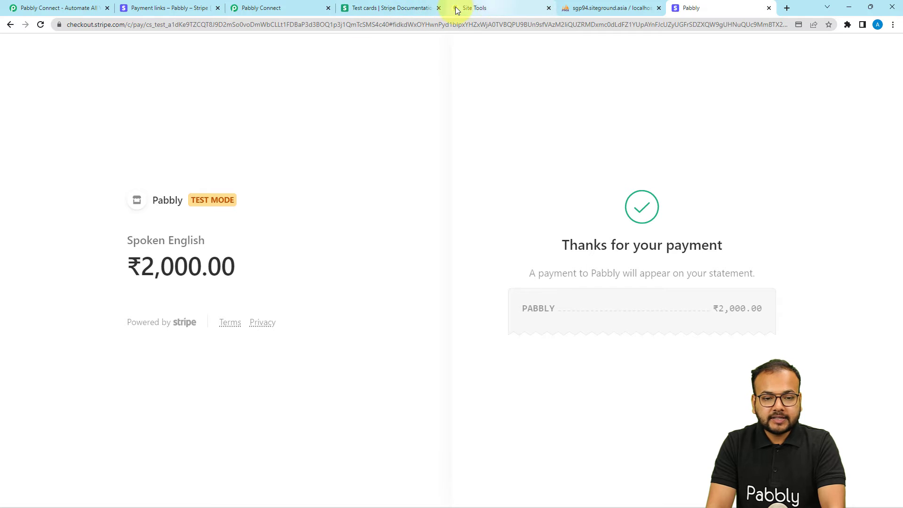
Return to the Pabbly Connect workflow and examine the received webhook response's event type, dispute reason and object type
left_click(367, 8)
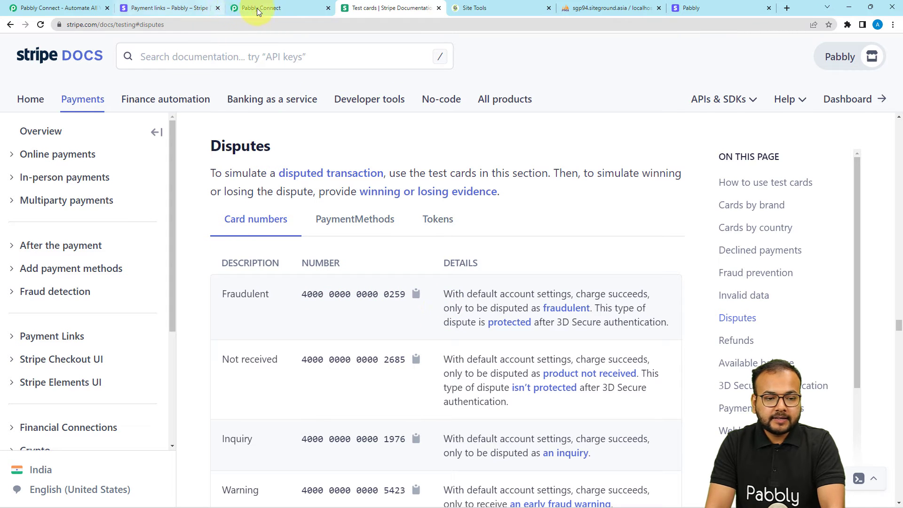
left_click(281, 8)
scroll(159, 273, "down", 6)
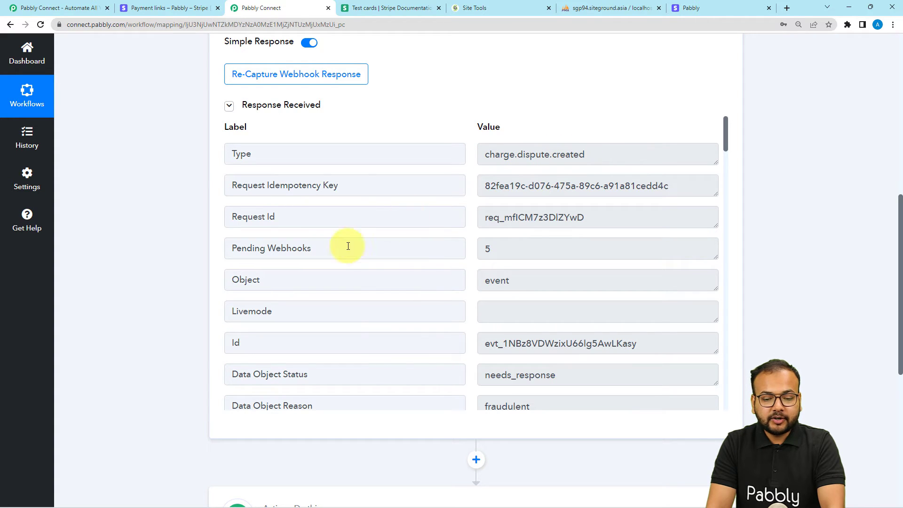
scroll(339, 252, "down", 3)
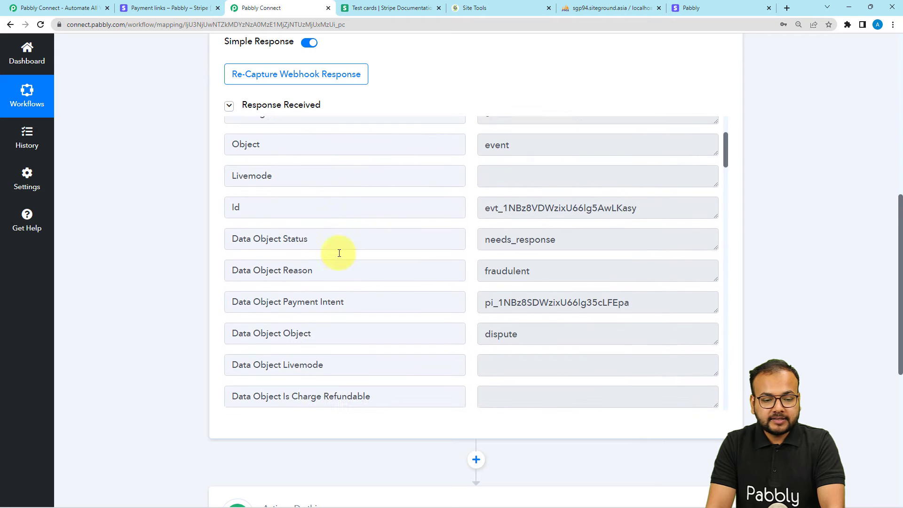
double_click(539, 264)
scroll(433, 268, "down", 1)
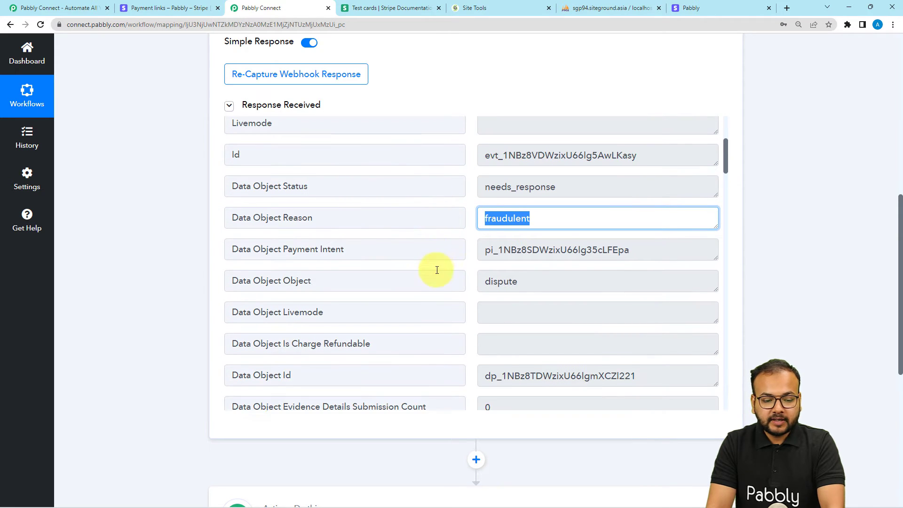
double_click(529, 282)
Examine the rest of the webhook response, including the customer evidence, balance transaction and fee details, and the full chargeback description
scroll(433, 282, "down", 7)
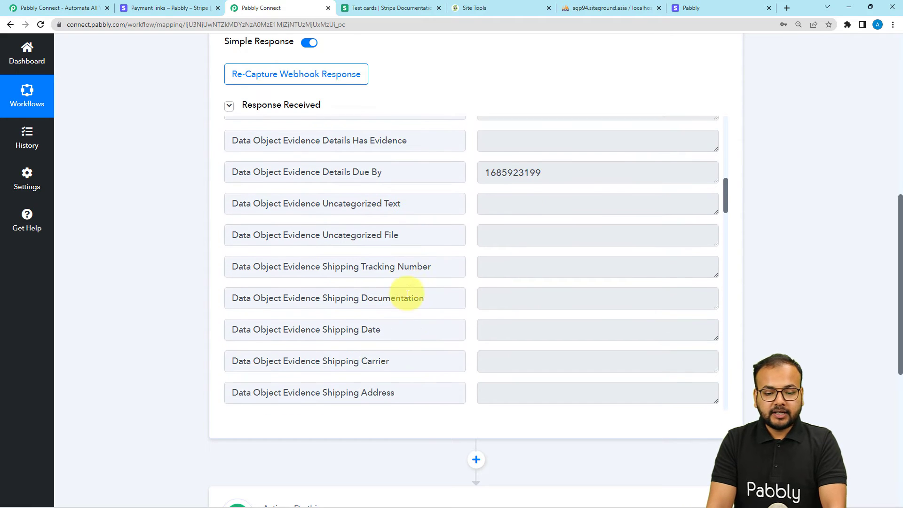
scroll(408, 294, "down", 13)
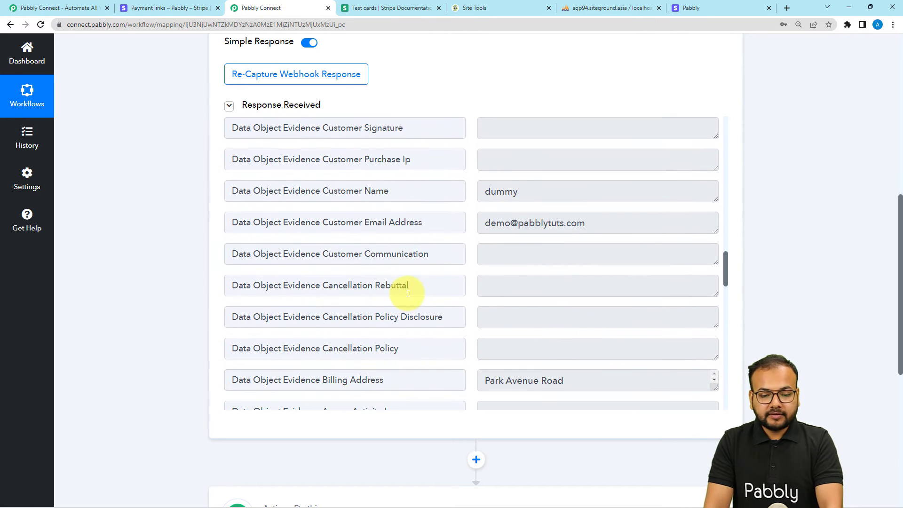
scroll(403, 297, "down", 5)
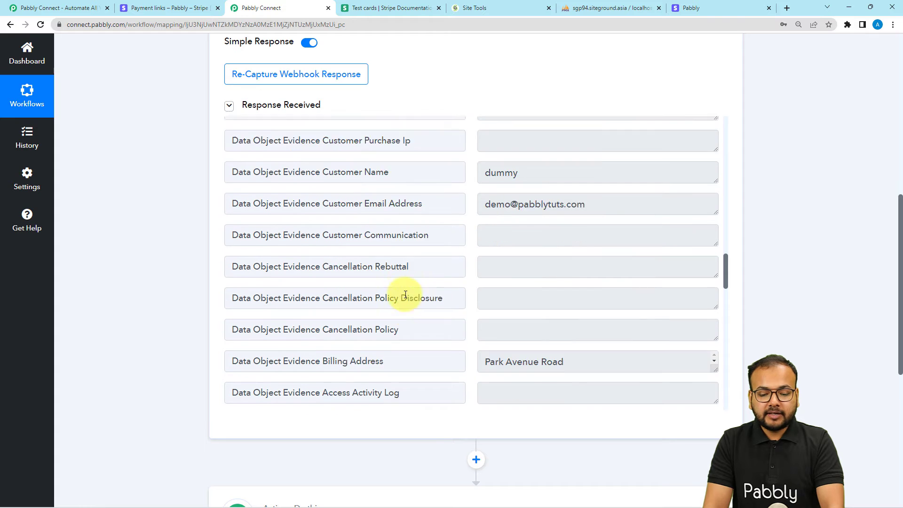
scroll(424, 340, "down", 4)
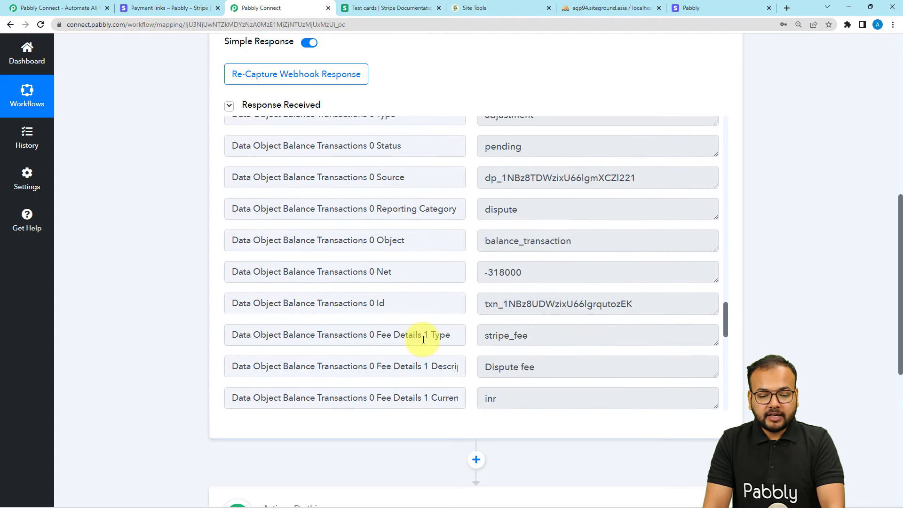
scroll(423, 339, "down", 6)
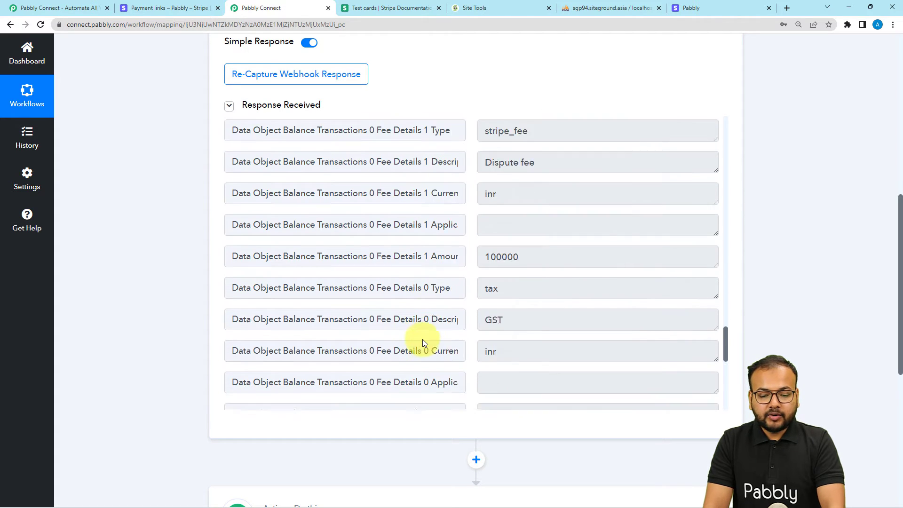
scroll(423, 342, "down", 1)
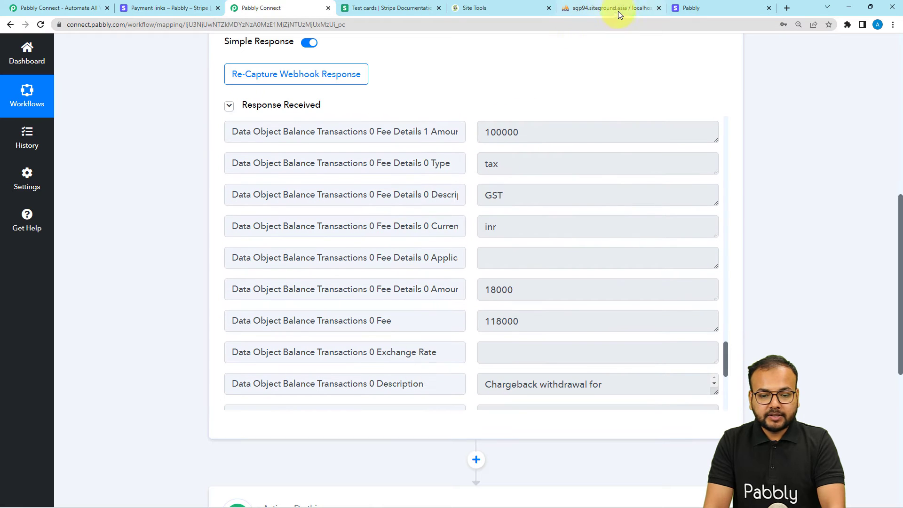
scroll(411, 299, "down", 4)
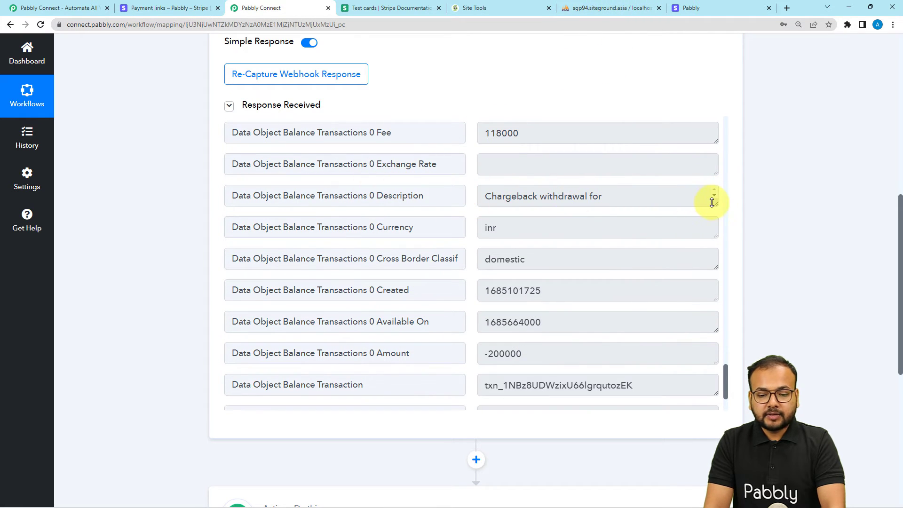
left_click_drag(712, 202, 715, 234)
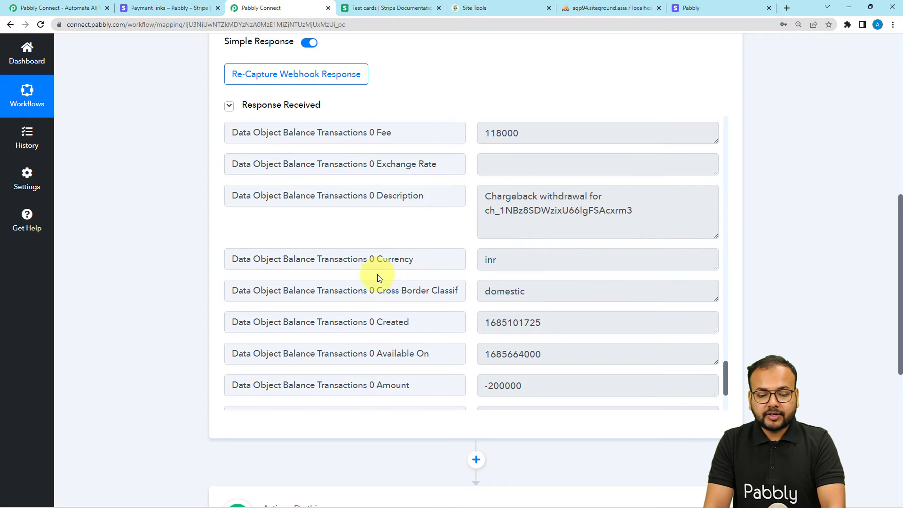
scroll(378, 278, "down", 3)
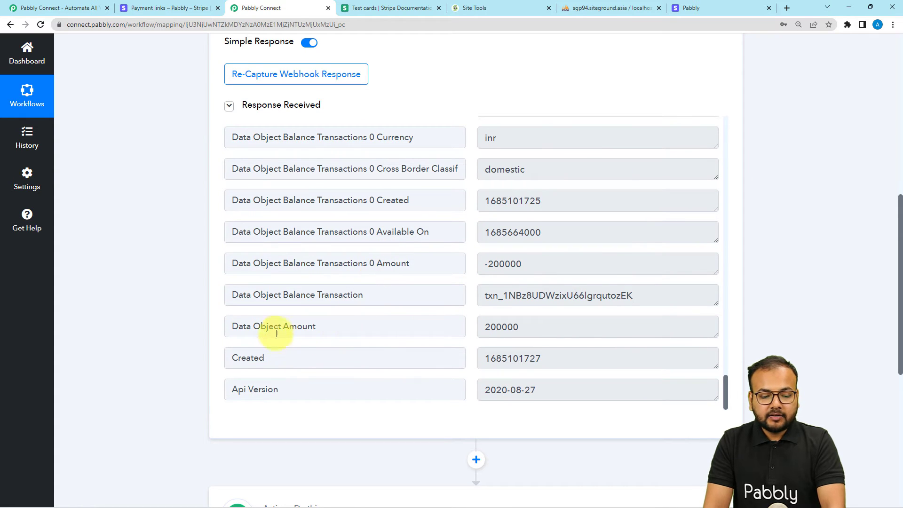
Compare the response's Data Object Amount with the amount paid on the Stripe checkout page
left_click_drag(282, 326, 328, 328)
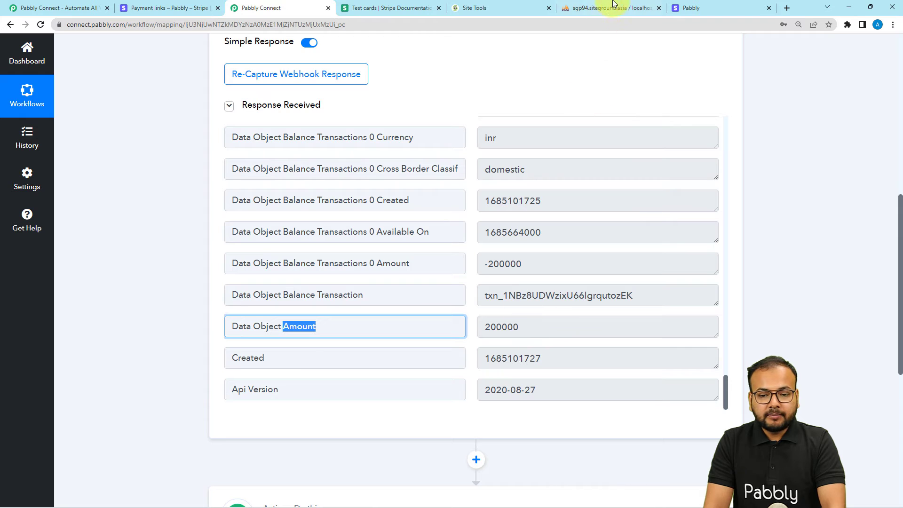
left_click(682, 8)
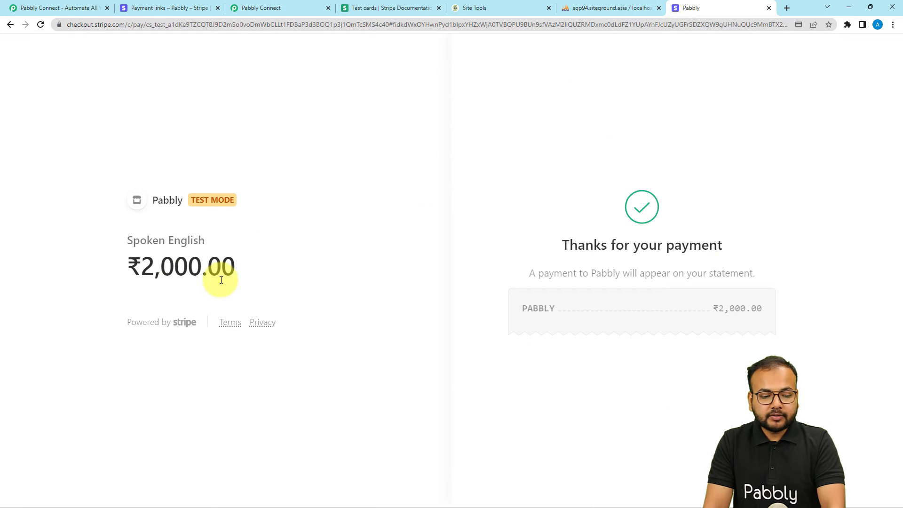
left_click(258, 7)
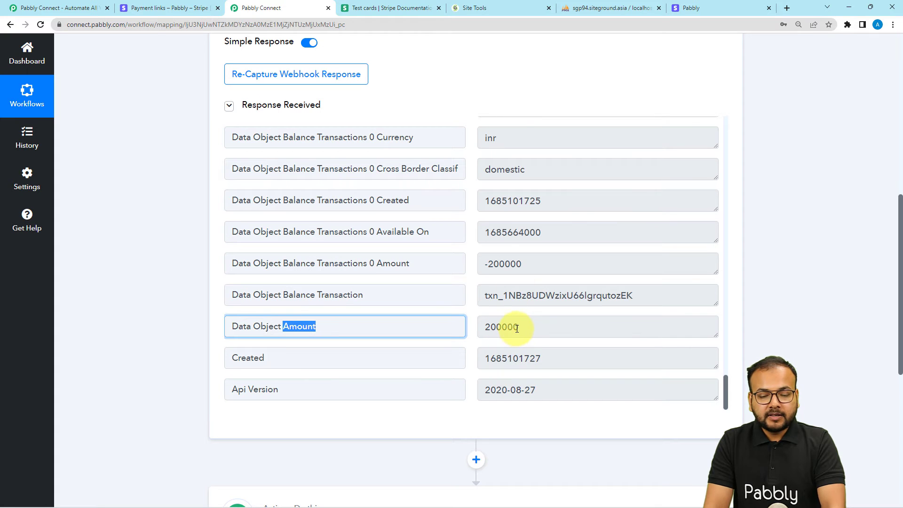
left_click(679, 8)
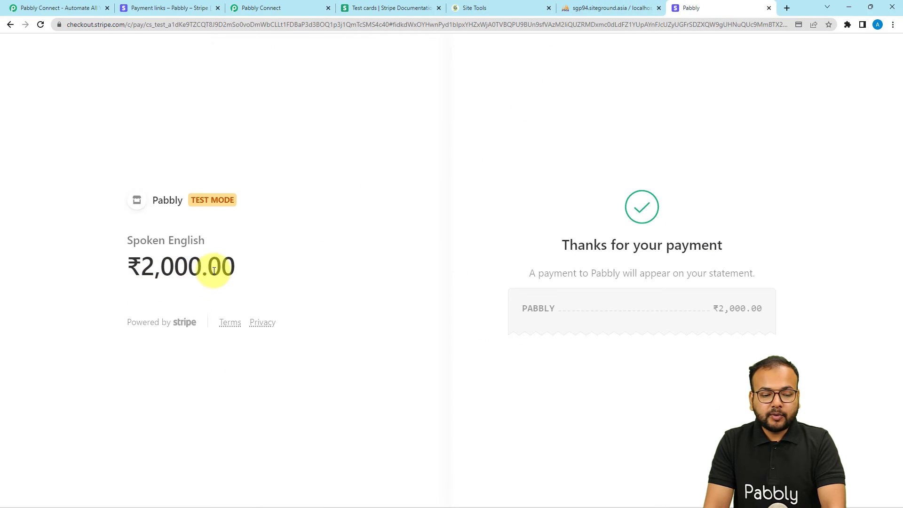
left_click(303, 8)
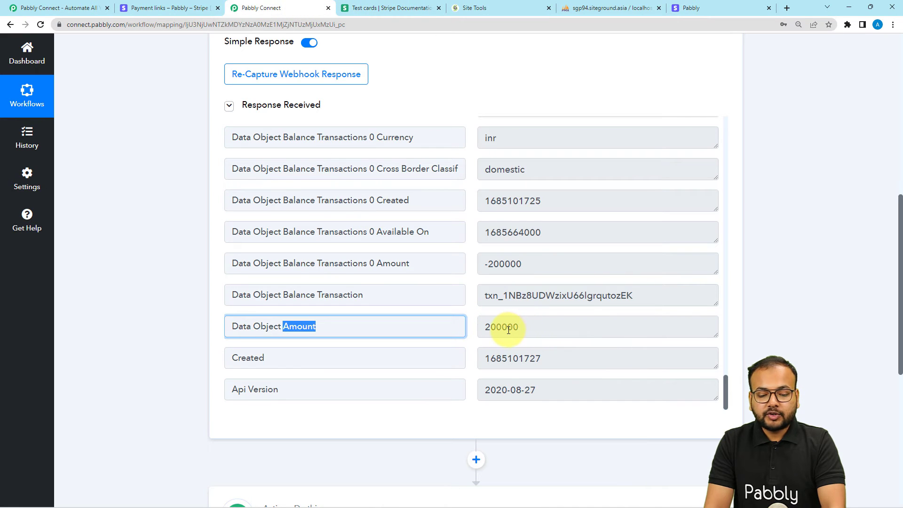
Expand the workflow's second step and choose Number Formatter by Pabbly as the action app
scroll(508, 329, "down", 3)
scroll(390, 361, "down", 2)
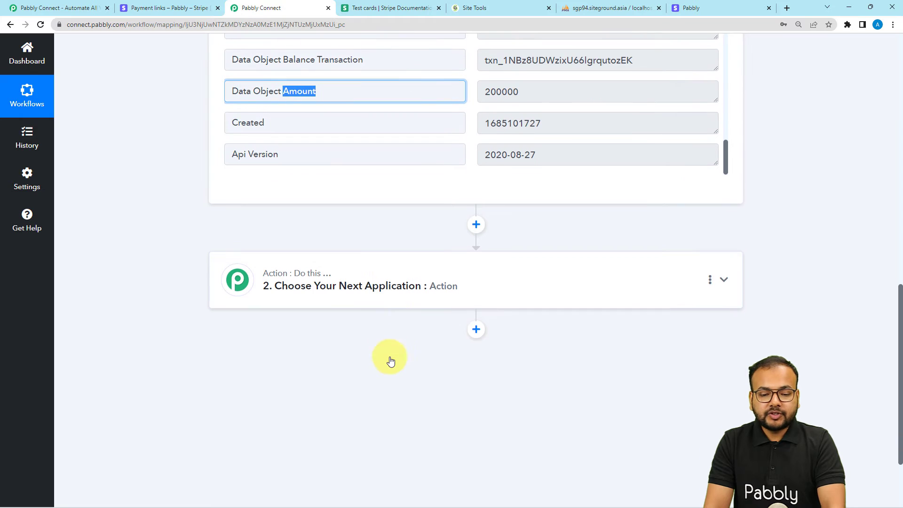
left_click(363, 294)
scroll(363, 294, "down", 1)
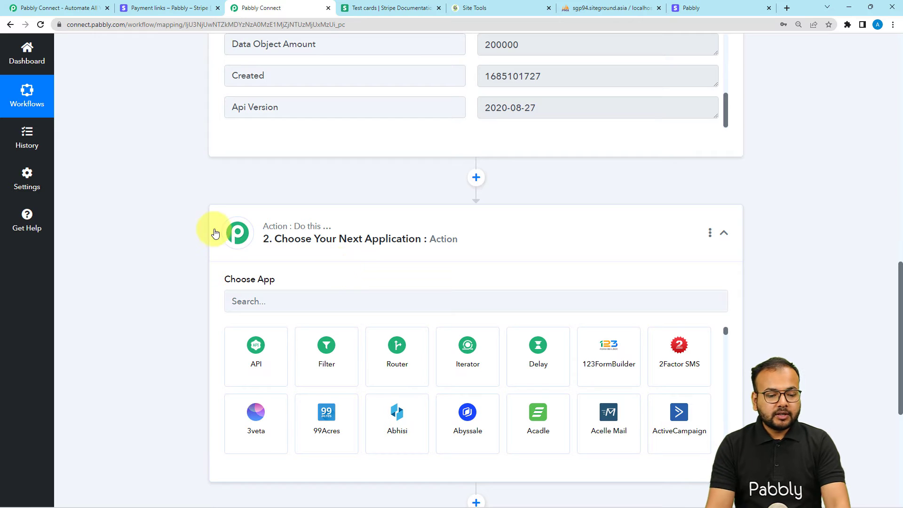
left_click(285, 300)
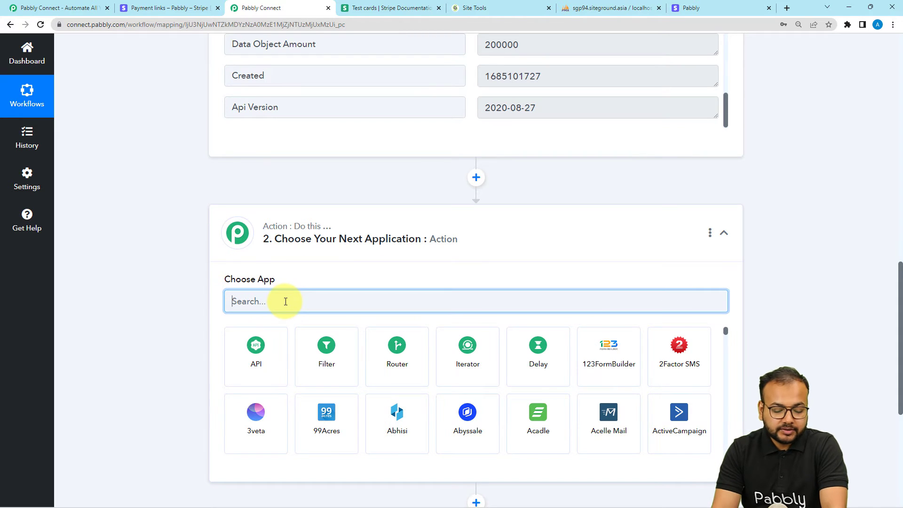
type("numb")
left_click(257, 346)
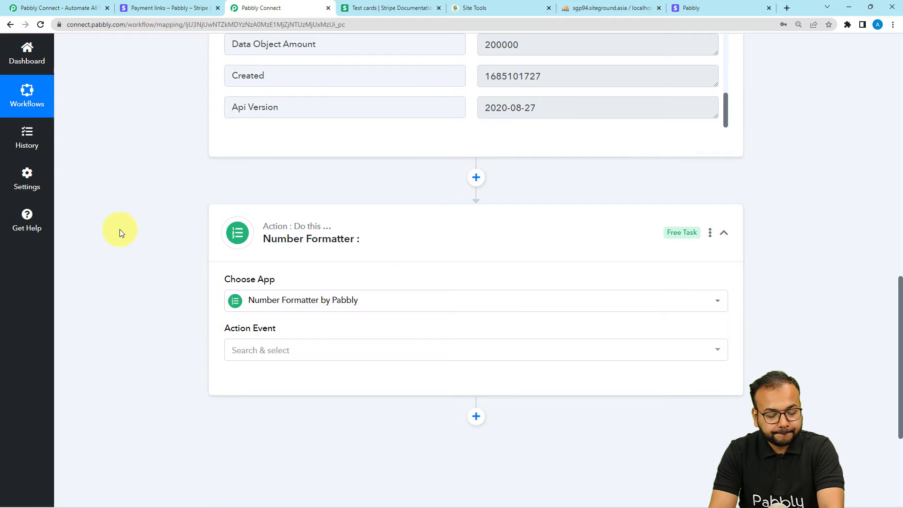
Set the Number Formatter's action event to Perform Math Operation and connect it to reach its settings
left_click(227, 257)
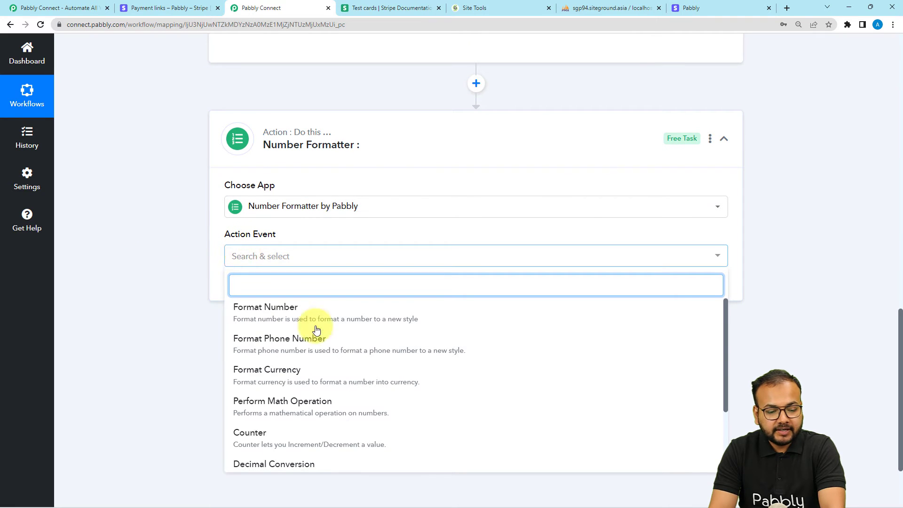
scroll(333, 367, "down", 1)
left_click(296, 357)
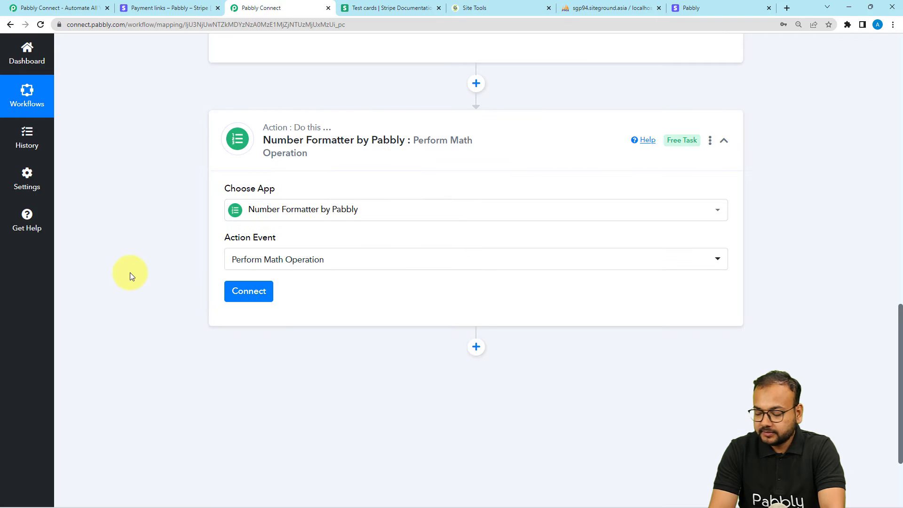
left_click(248, 292)
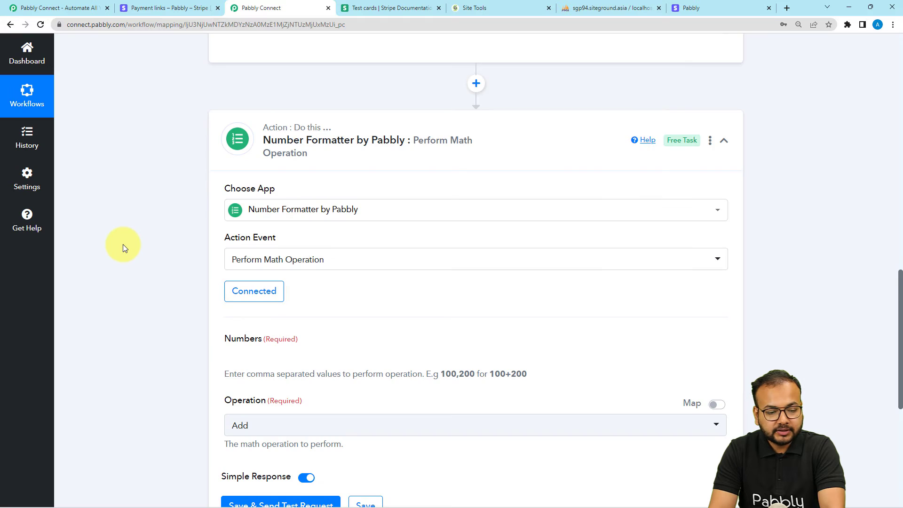
scroll(122, 244, "down", 3)
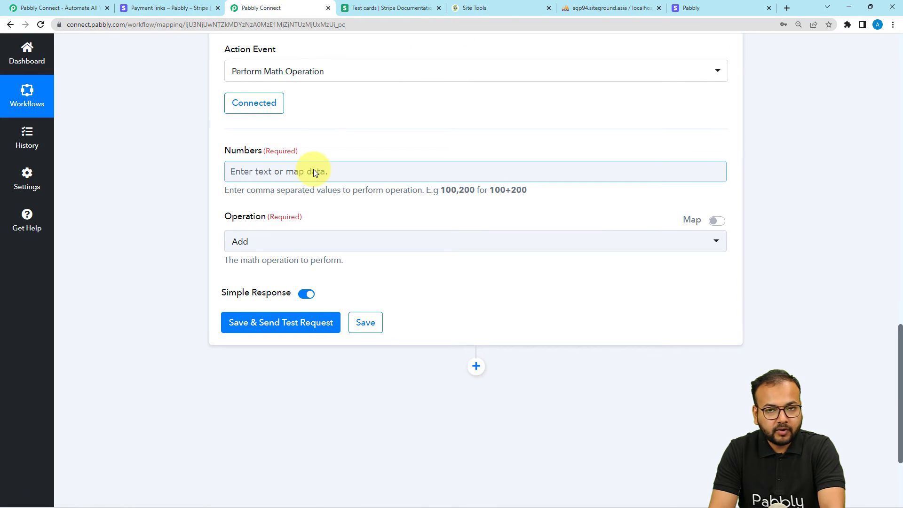
Fill the Number Formatter's Numbers with the Stripe dispute's Data Object Amount followed by ",100"
scroll(314, 171, "up", 10)
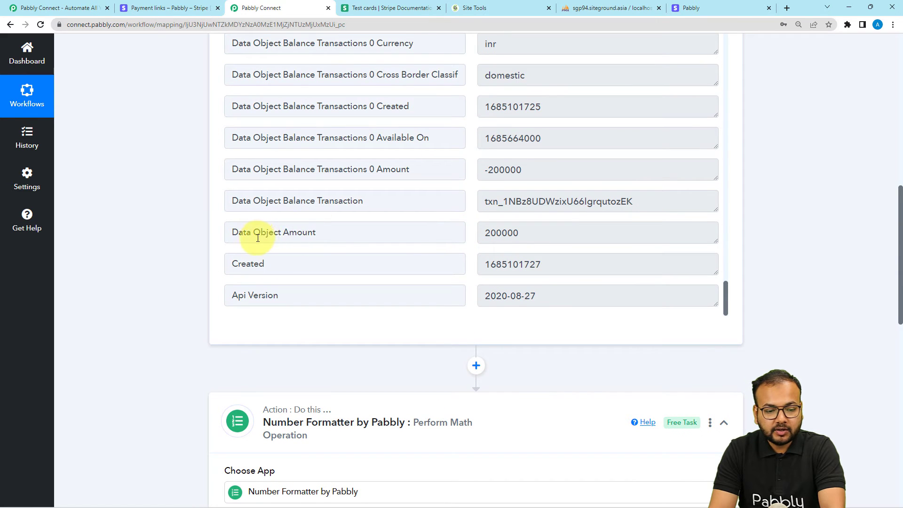
scroll(237, 250, "down", 9)
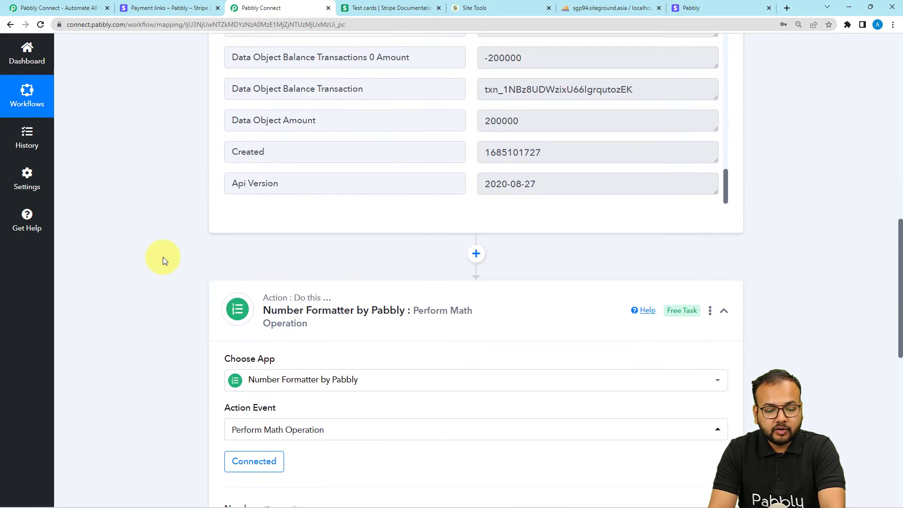
left_click(238, 218)
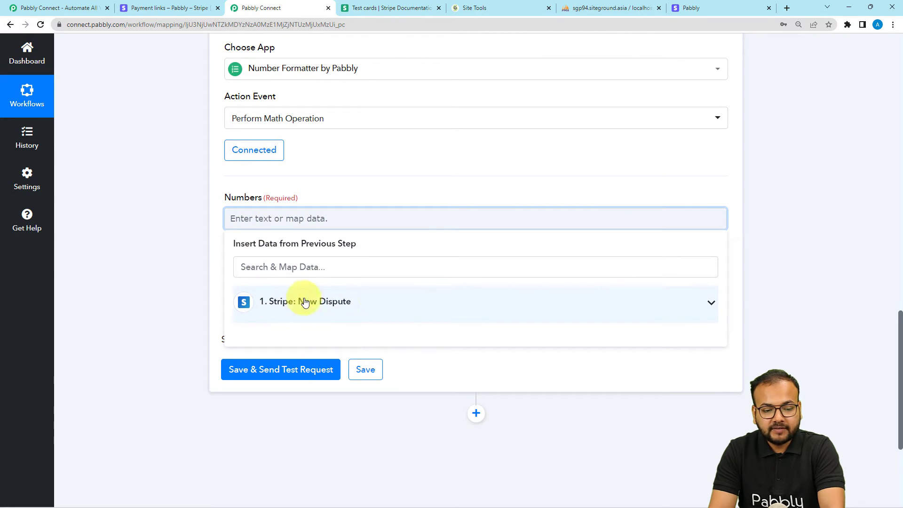
left_click(315, 310)
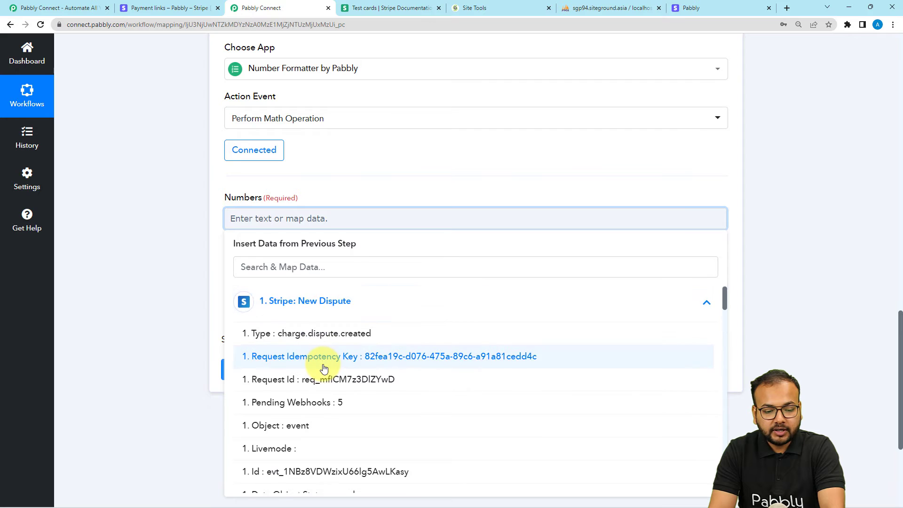
scroll(315, 360, "down", 5)
scroll(324, 369, "down", 15)
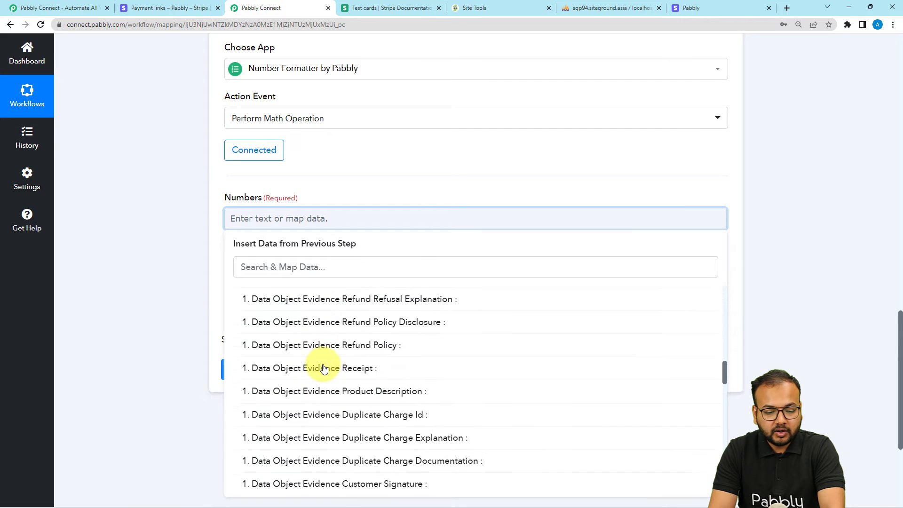
scroll(324, 368, "down", 12)
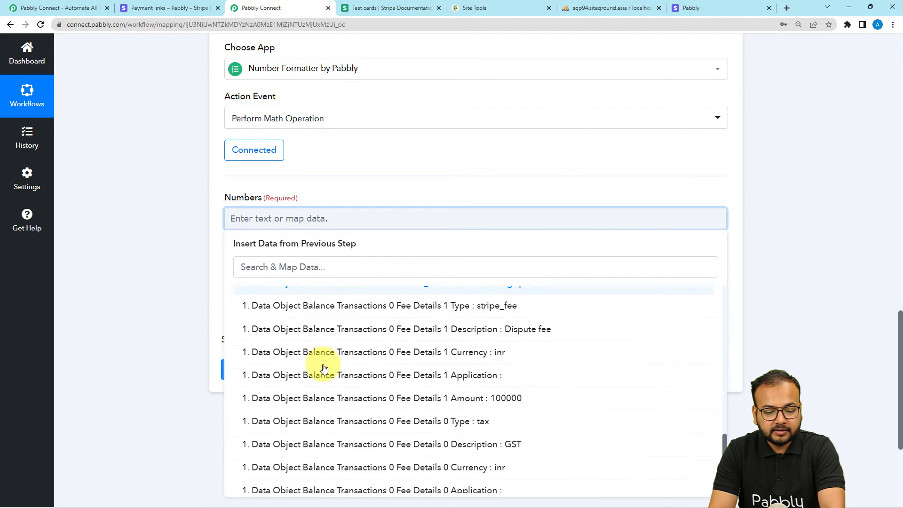
scroll(324, 368, "down", 2)
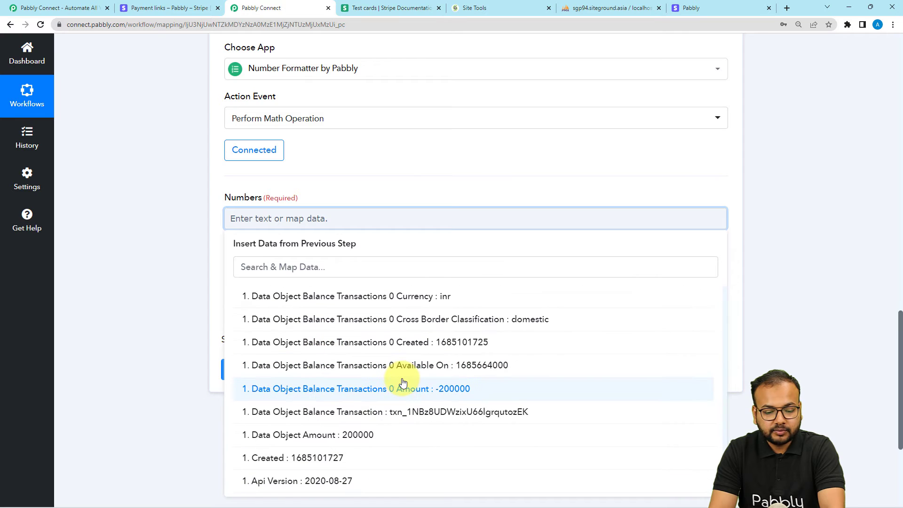
left_click(346, 441)
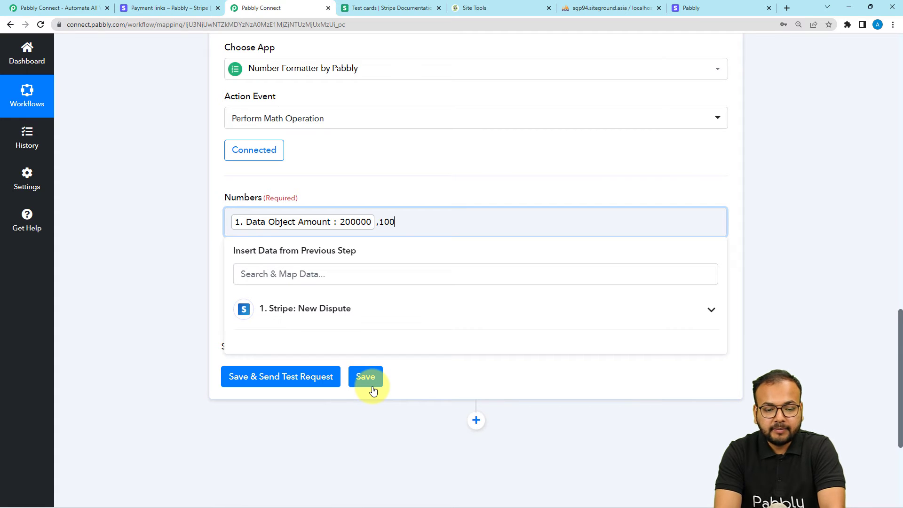
left_click(369, 186)
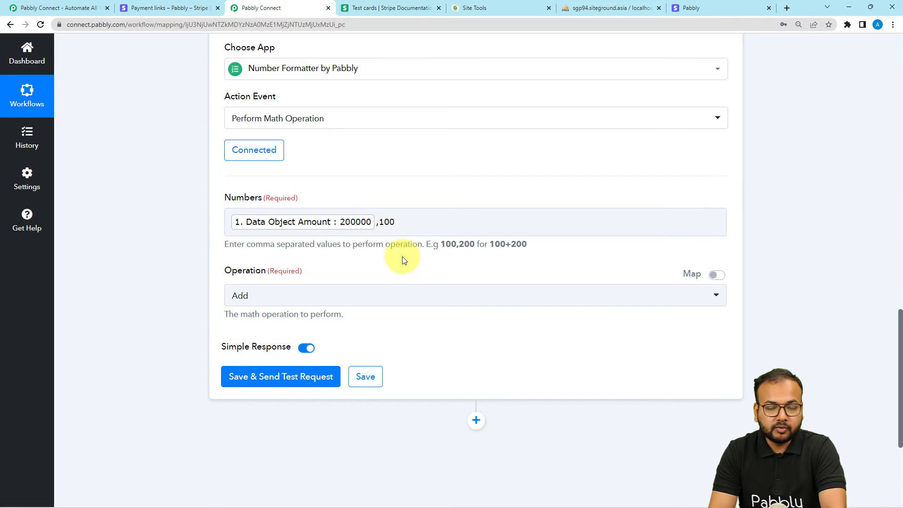
Set the math operation to Divide, then save the Number Formatter step and send a test request
left_click(278, 305)
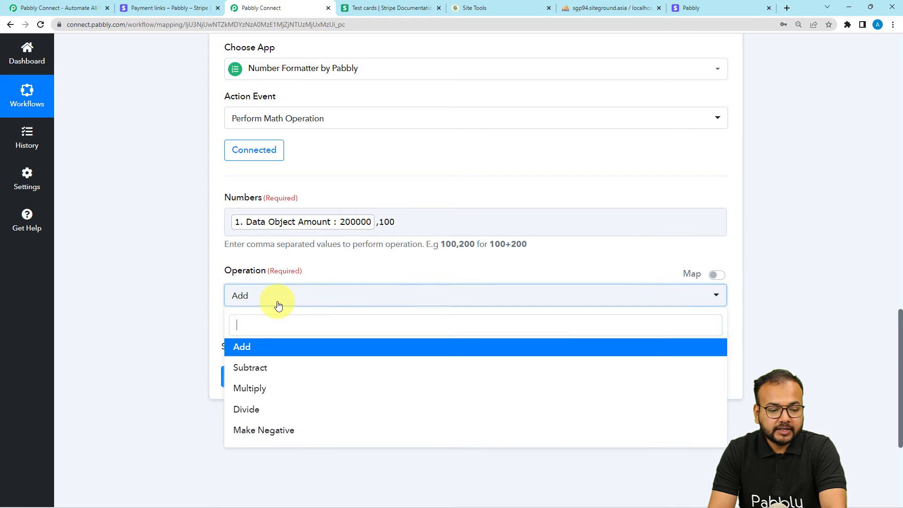
left_click(259, 410)
left_click(242, 377)
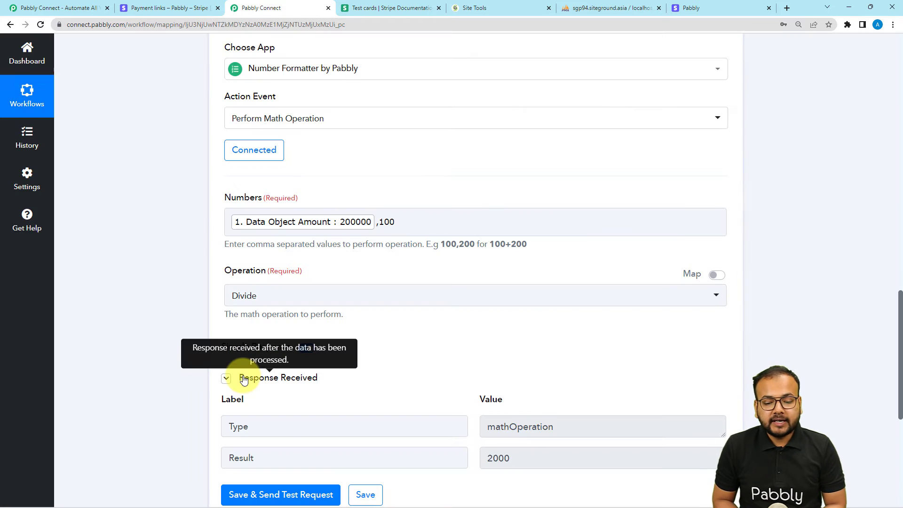
scroll(244, 380, "down", 3)
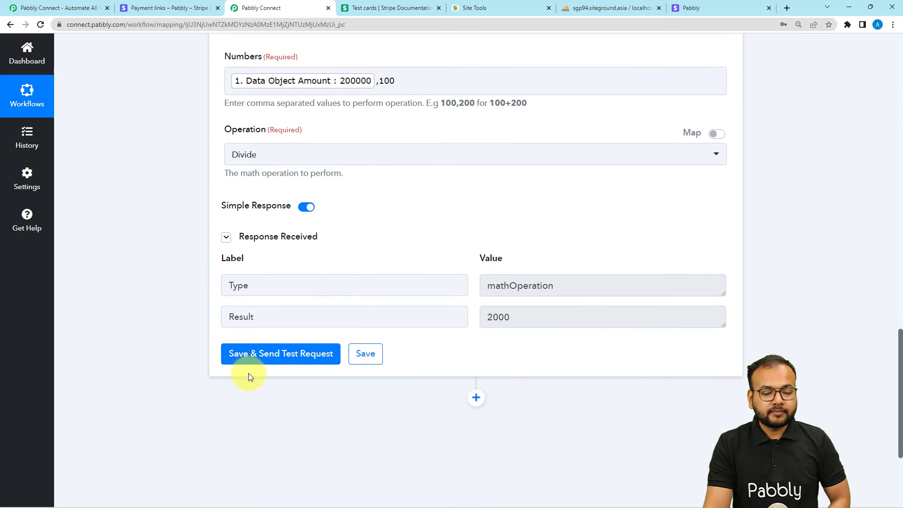
Add another action step below the Number Formatter and choose MySQL as its app
scroll(560, 334, "down", 3)
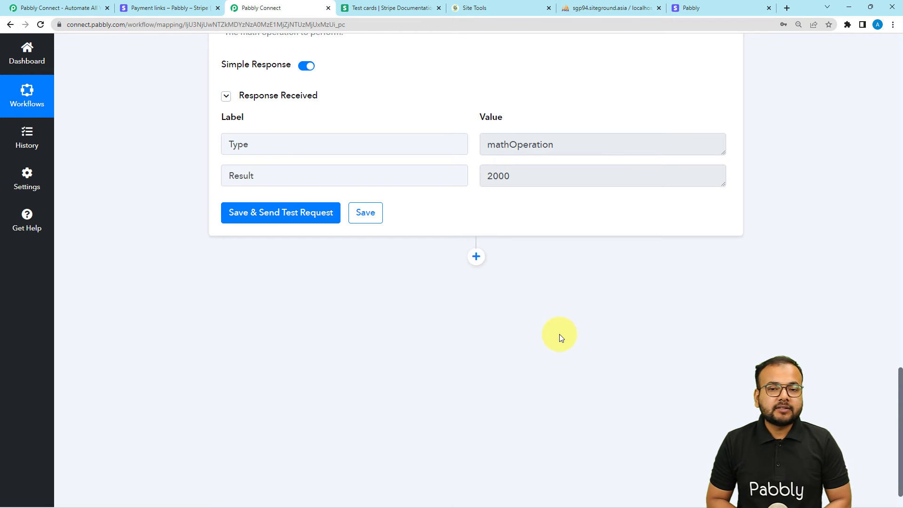
left_click(476, 257)
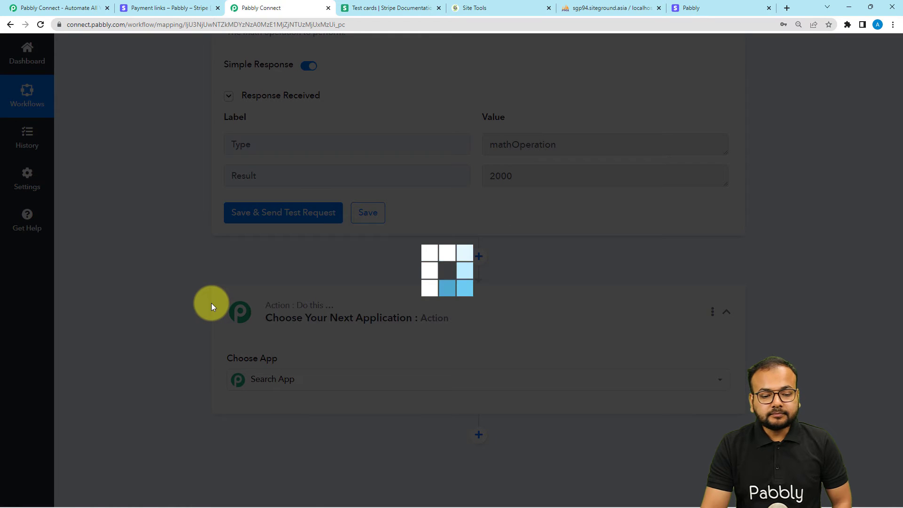
type("m")
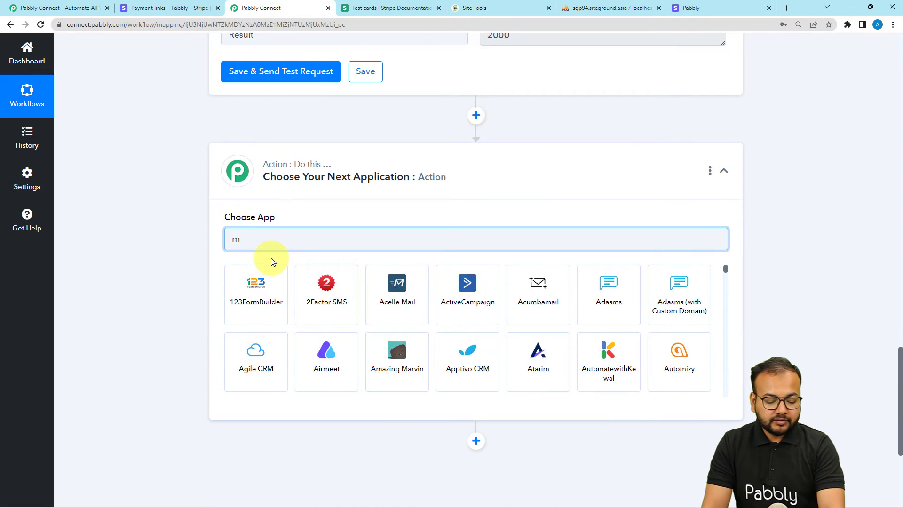
type("uy")
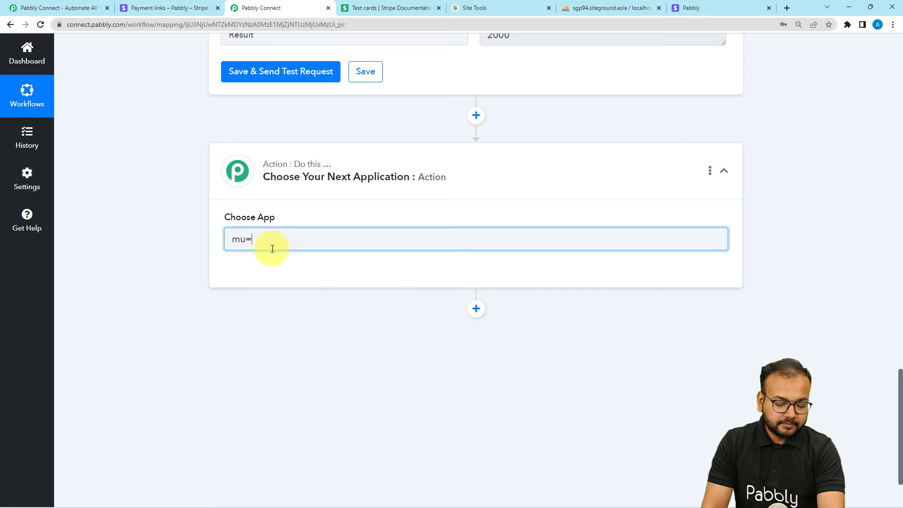
key("BackSpace")
key("BackSpace")
type("y")
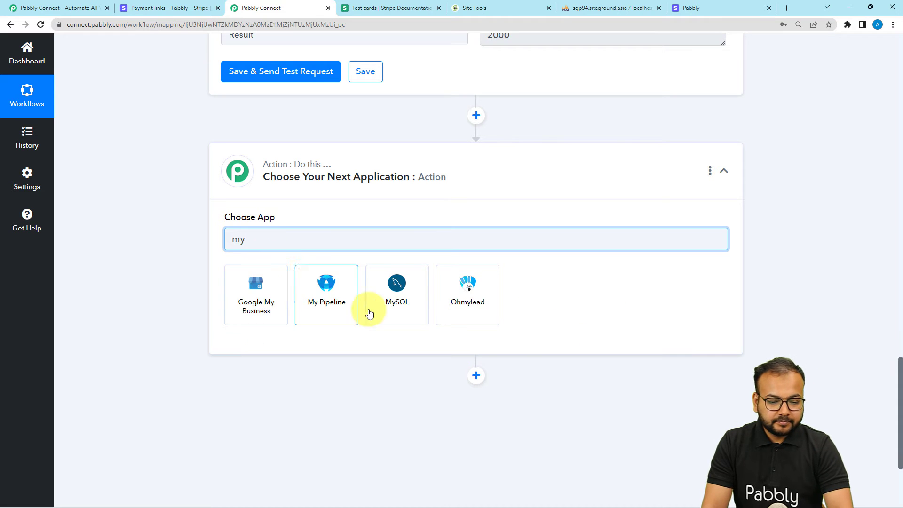
left_click(396, 301)
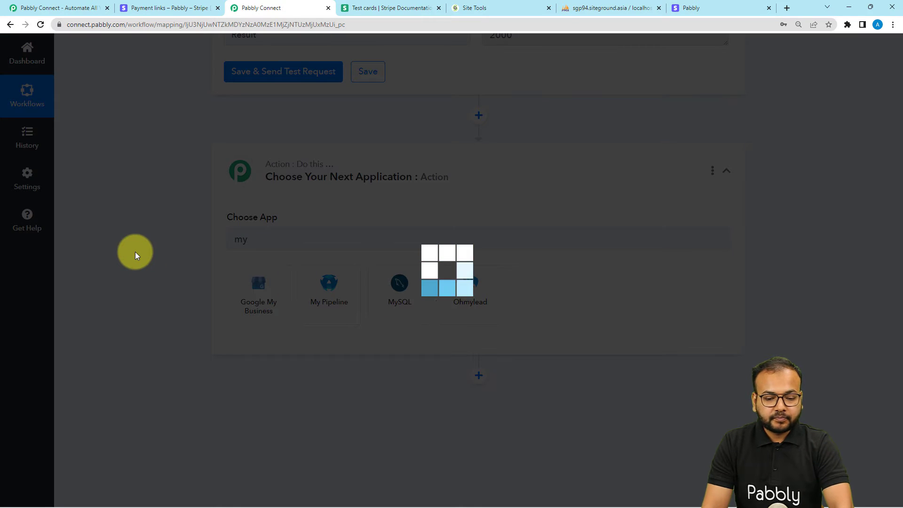
Set the MySQL step's action event to Insert Row and open its account connection settings
scroll(256, 225, "down", 3)
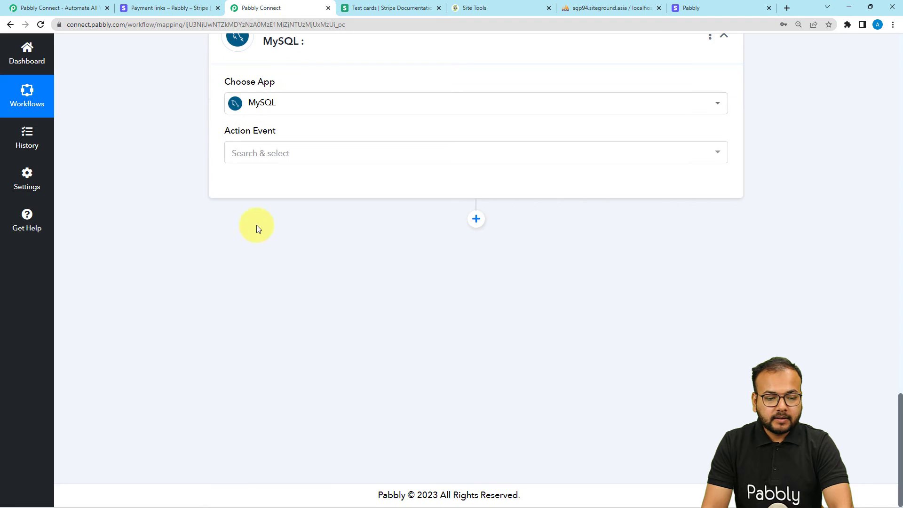
left_click(260, 153)
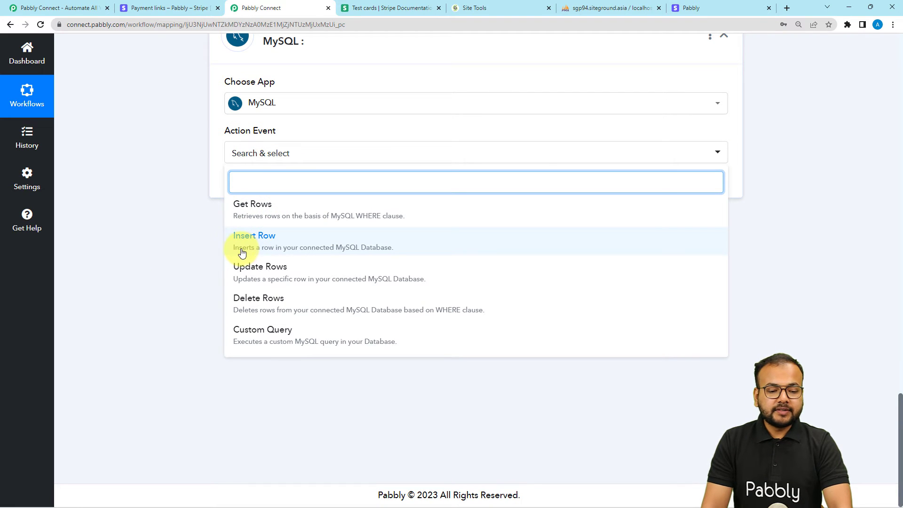
left_click(258, 246)
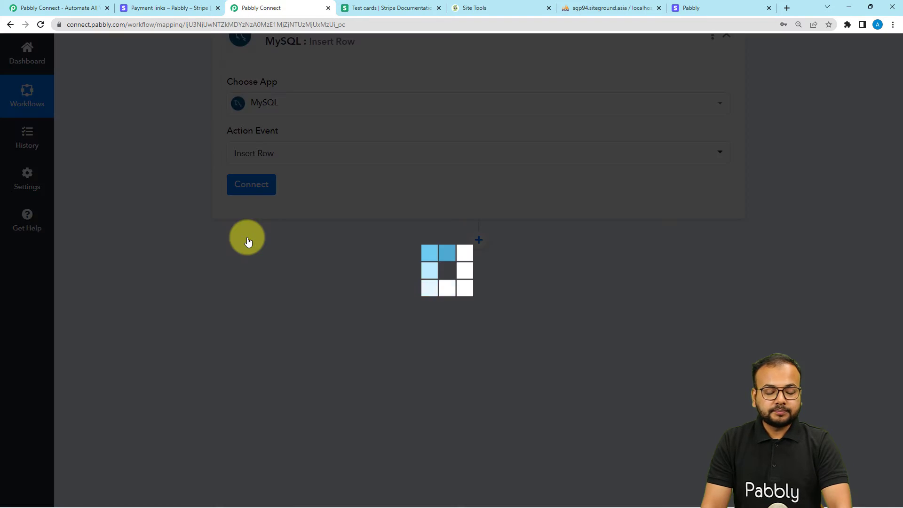
left_click(258, 185)
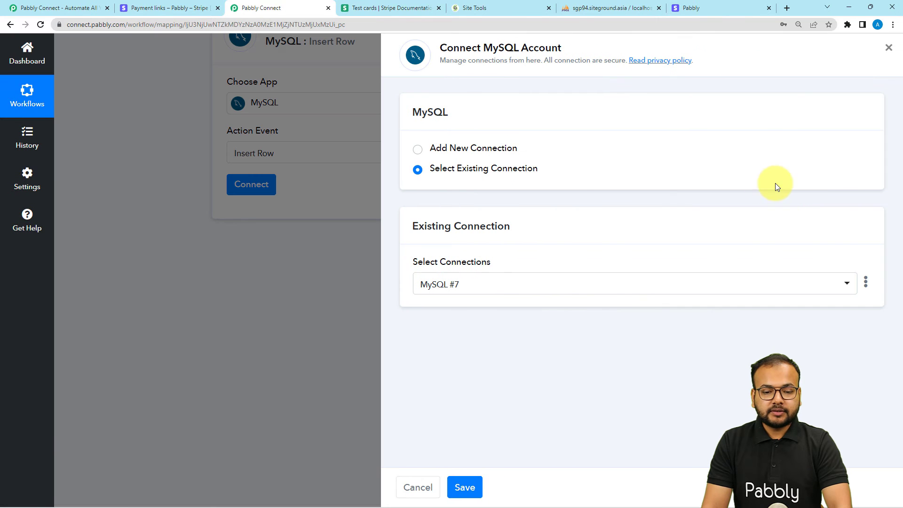
Start a new MySQL connection and set its port to 3306
left_click(445, 154)
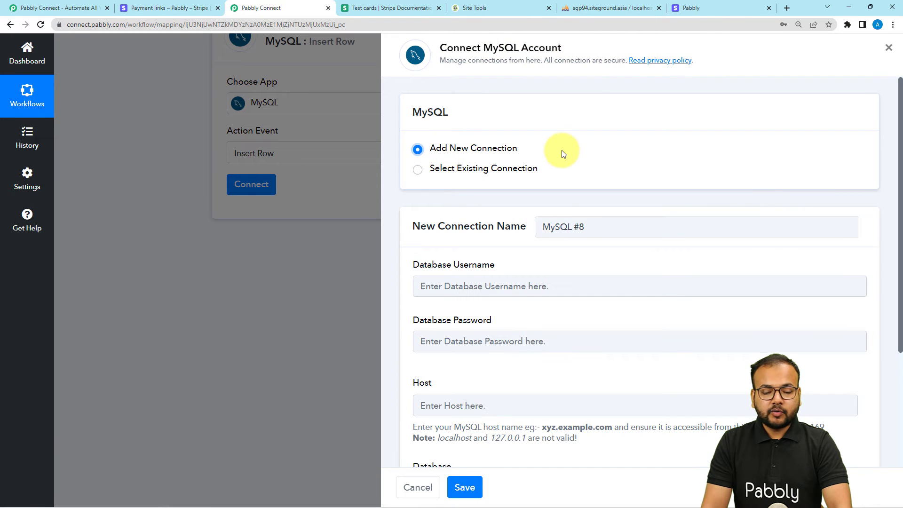
scroll(557, 260, "down", 2)
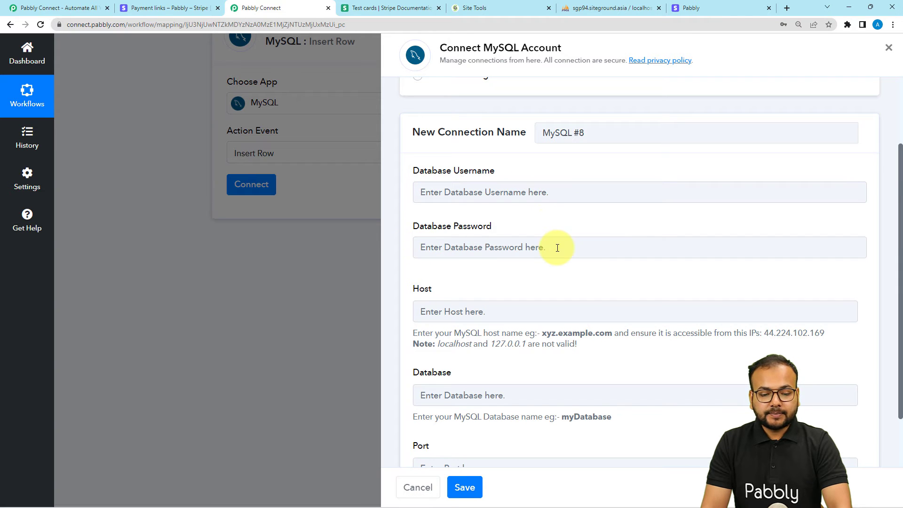
scroll(557, 248, "down", 2)
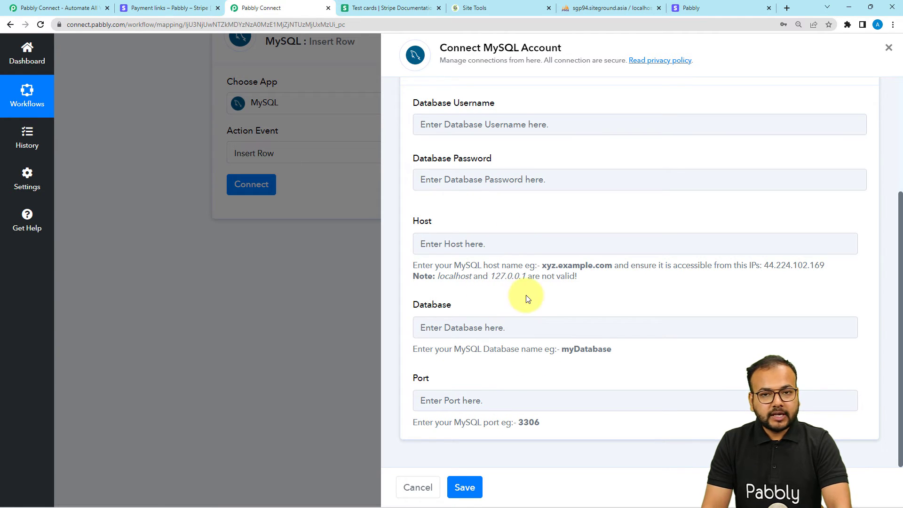
left_click(528, 399)
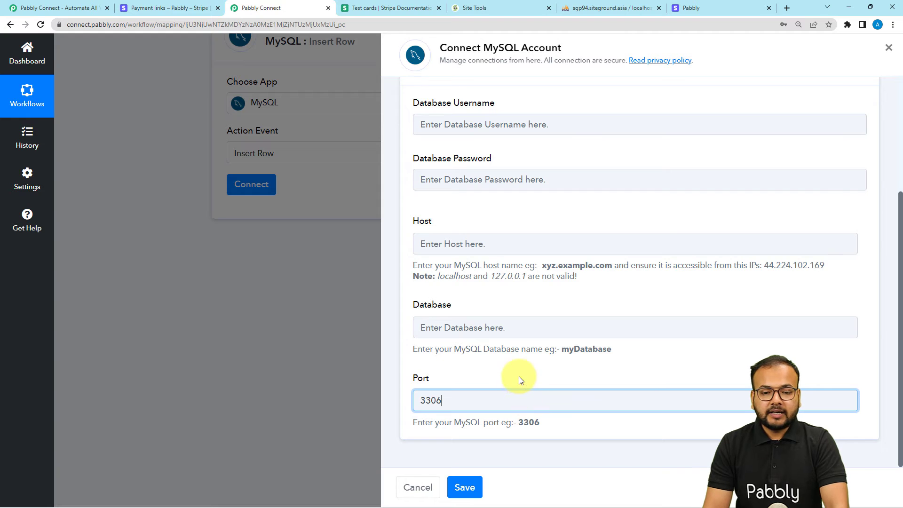
Switch to phpMyAdmin, reveal the database list and open the ConnectDatabase database's table overview
left_click(604, 5)
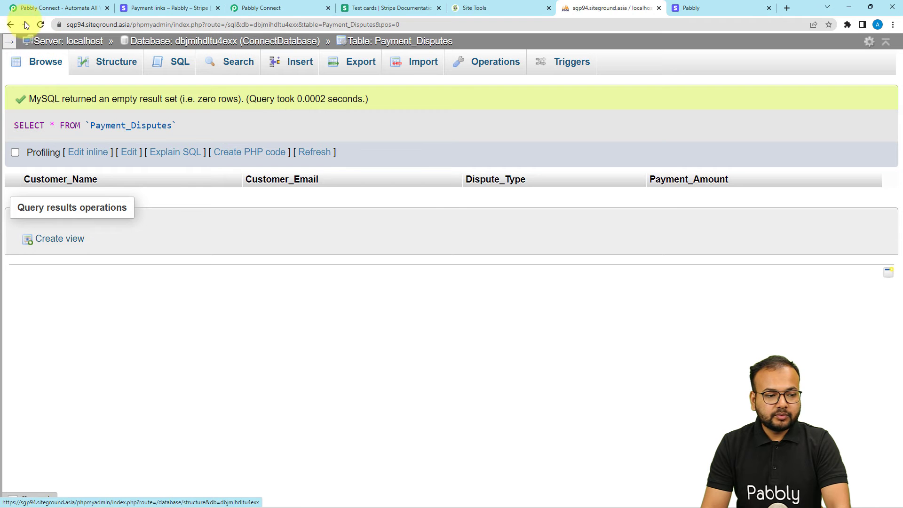
left_click(9, 41)
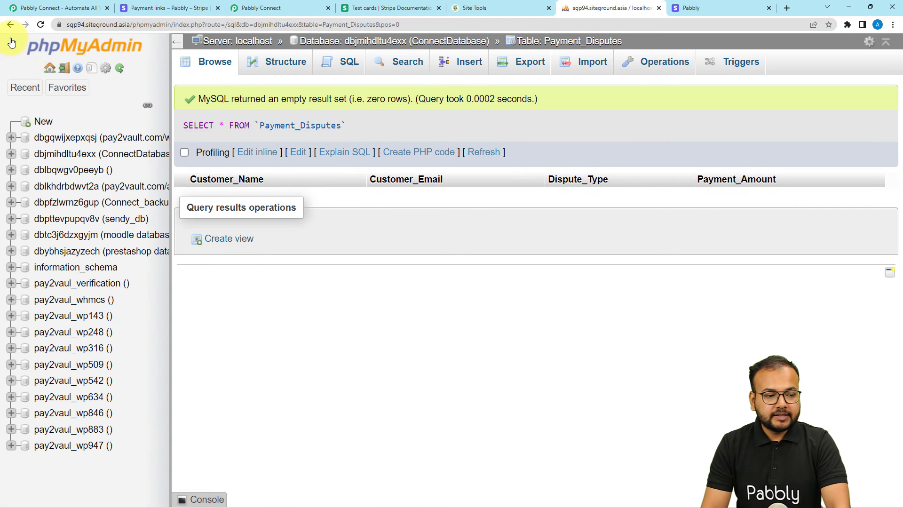
left_click(111, 155)
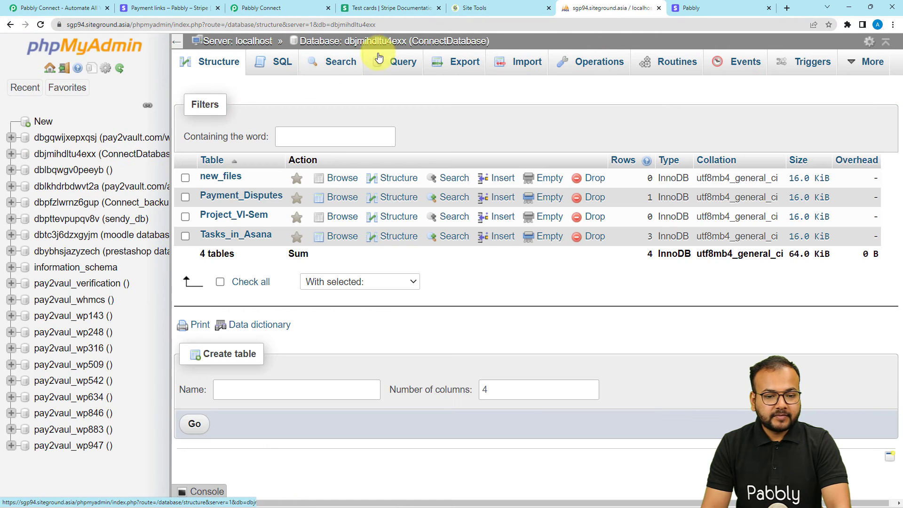
In SiteGround's MySQL Manager, find the database labelled ConnectDatabase and copy its database name
left_click(519, 8)
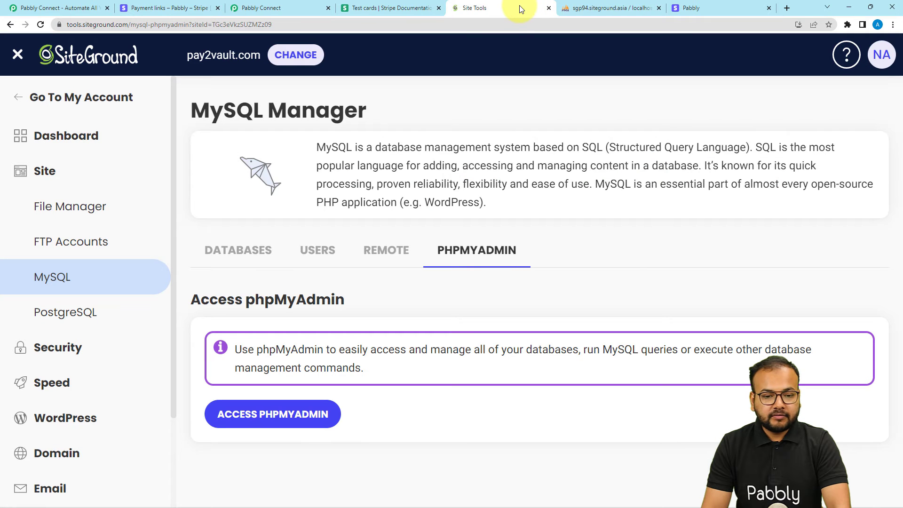
left_click(246, 248)
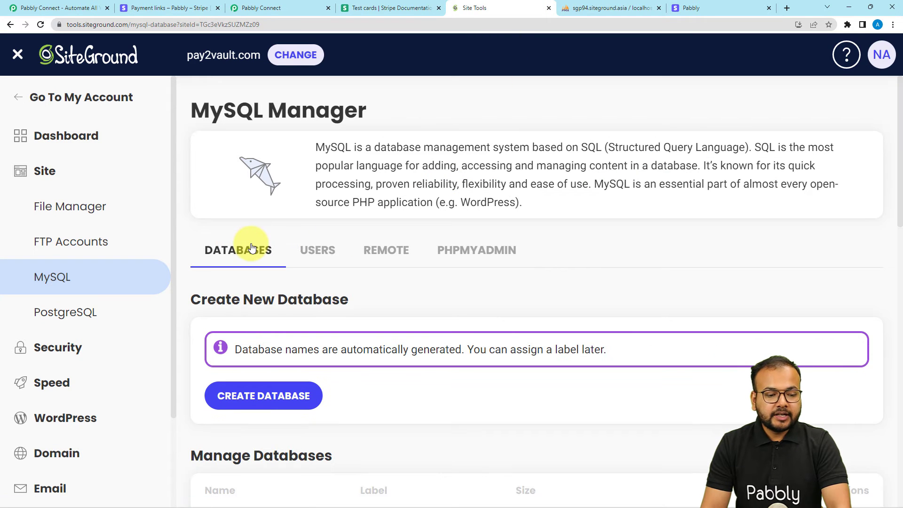
scroll(252, 248, "down", 3)
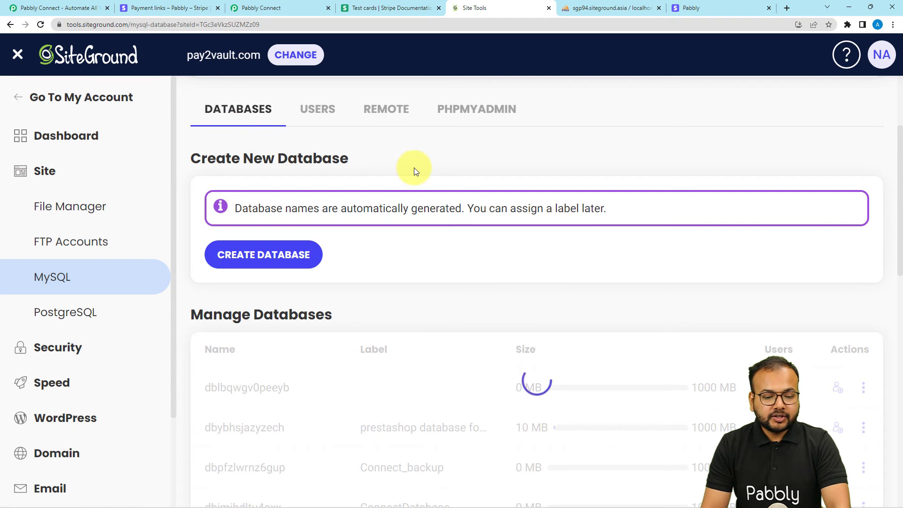
scroll(413, 167, "down", 5)
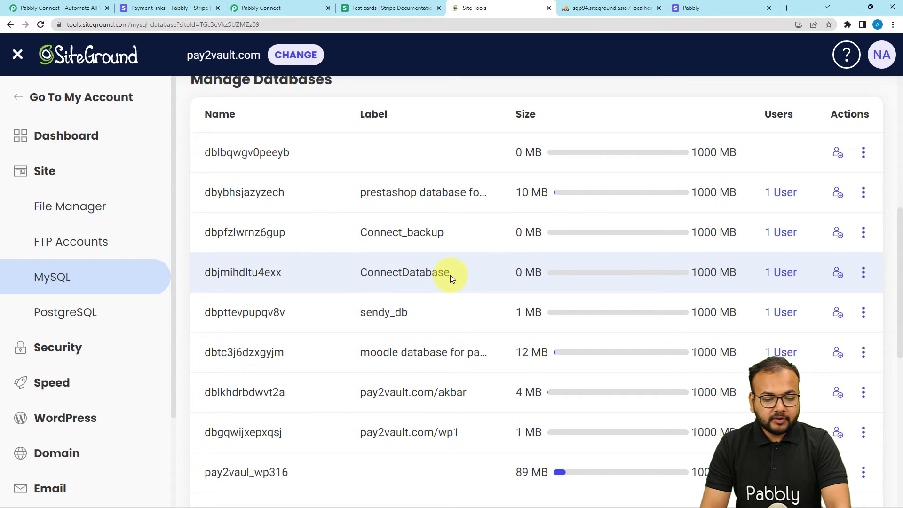
left_click_drag(450, 275, 367, 278)
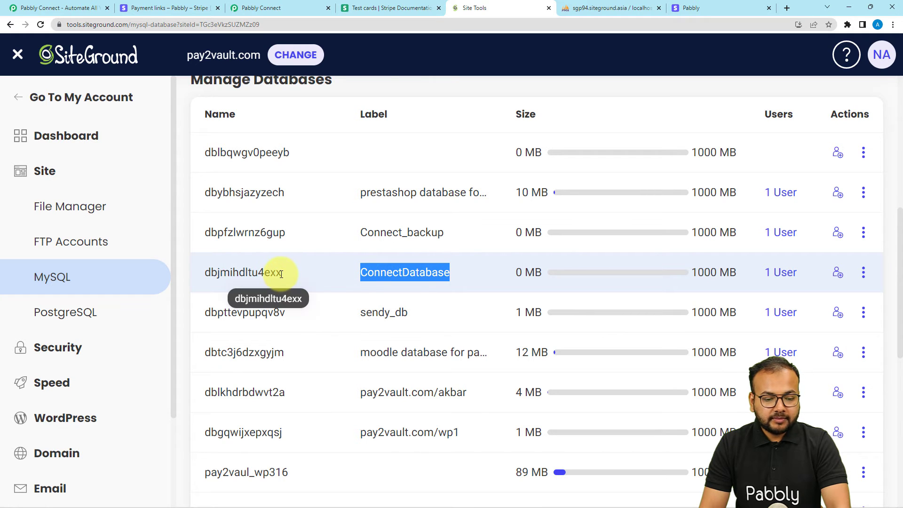
left_click_drag(281, 273, 200, 273)
key("ctrl+c")
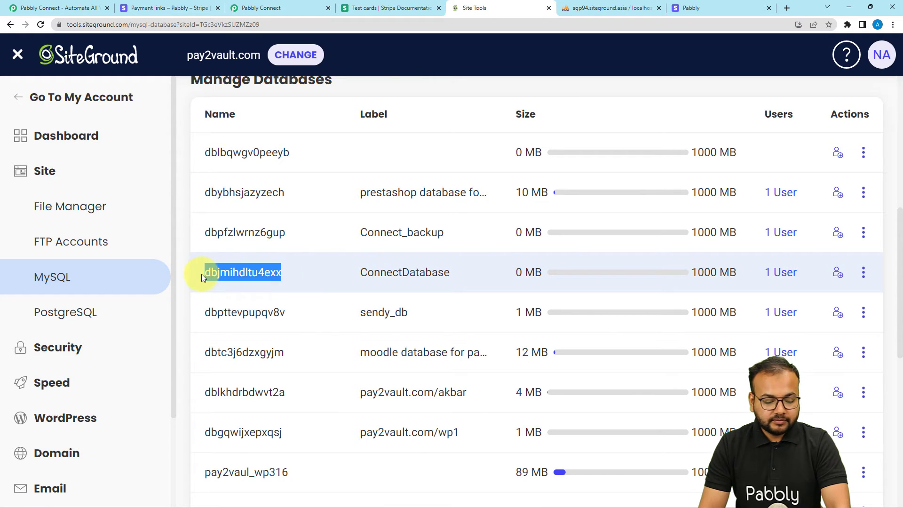
Return to the Pabbly Connect workflow and paste the copied database name as the new MySQL connection's database username
left_click(280, 4)
scroll(451, 145, "up", 2)
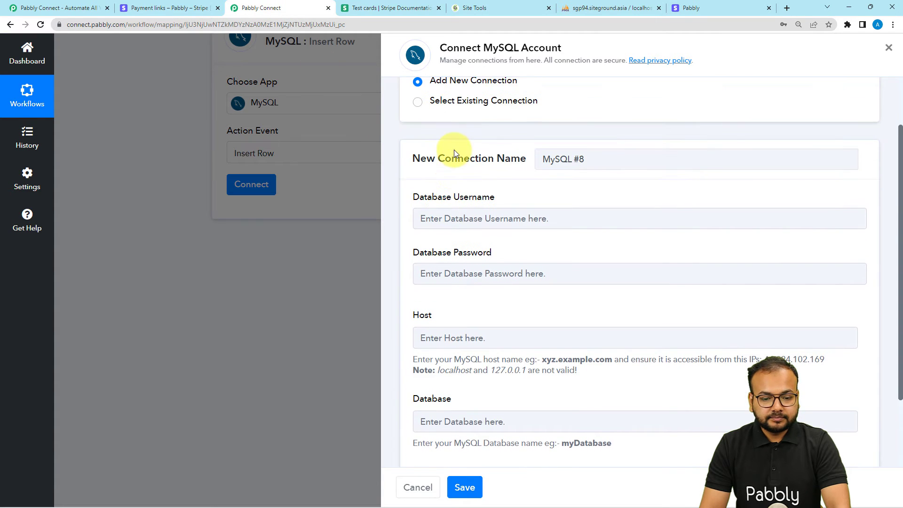
scroll(454, 153, "down", 2)
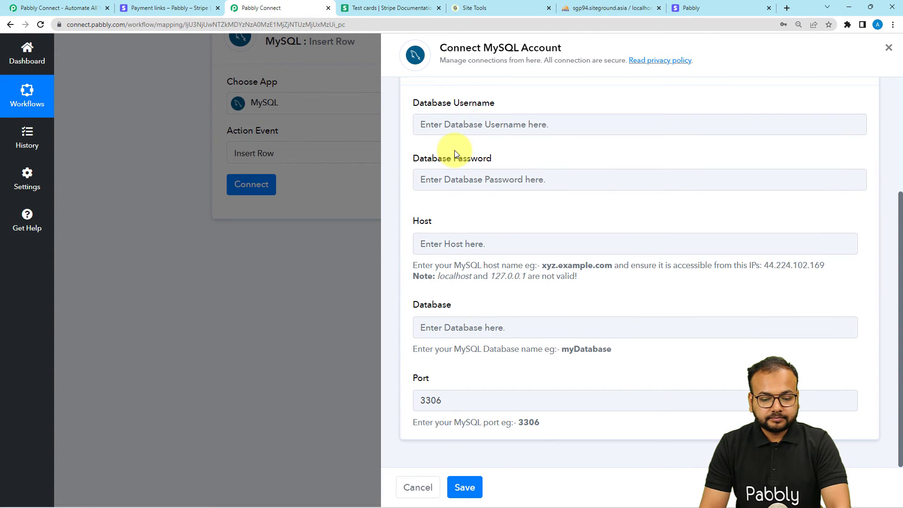
left_click(467, 125)
key("ctrl+v")
left_click(452, 154)
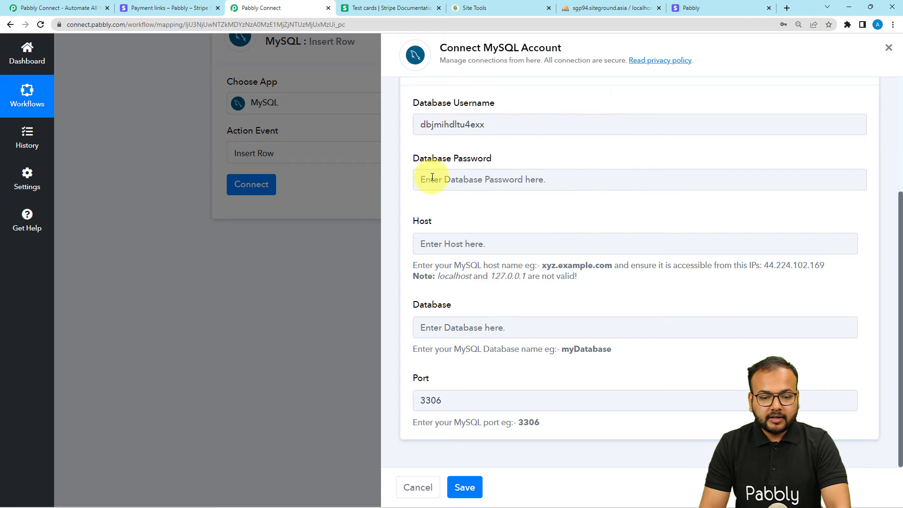
Copy the domain tools.siteground.com from SiteGround's address and paste it as the new MySQL connection's host
left_click(458, 250)
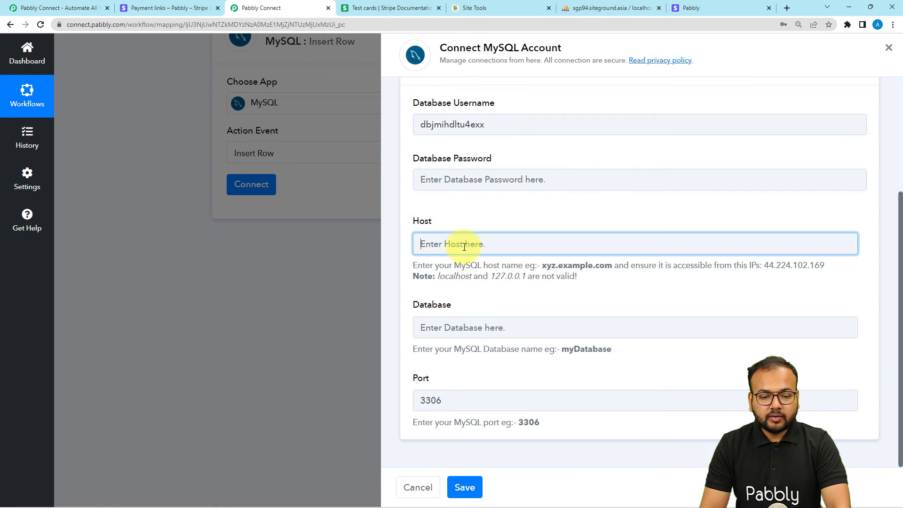
left_click(470, 10)
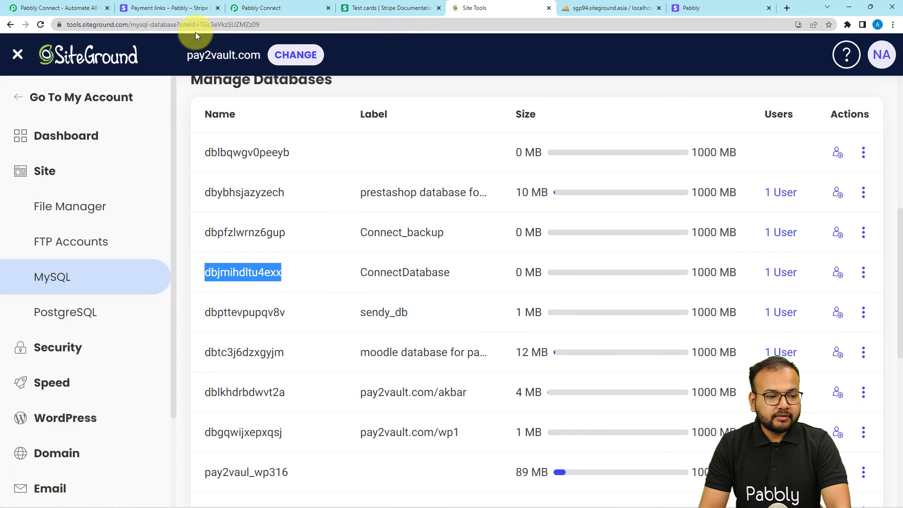
double_click(112, 26)
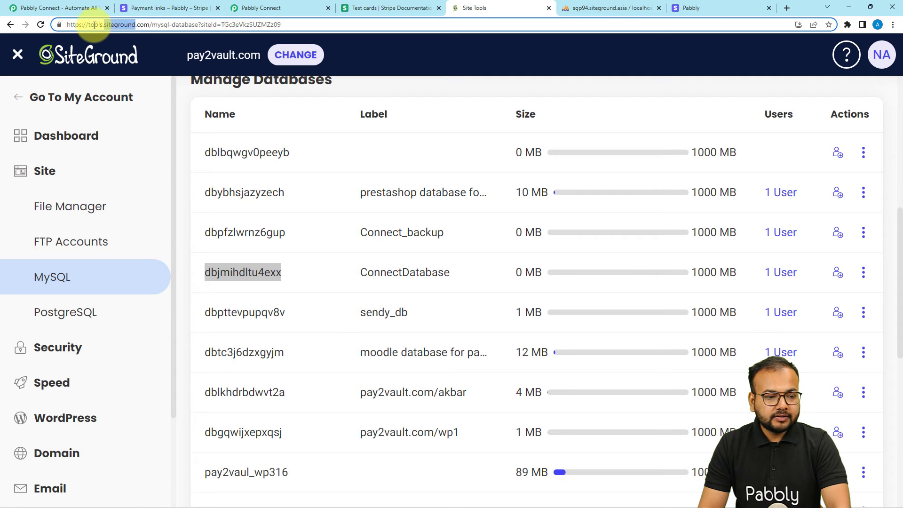
double_click(96, 24)
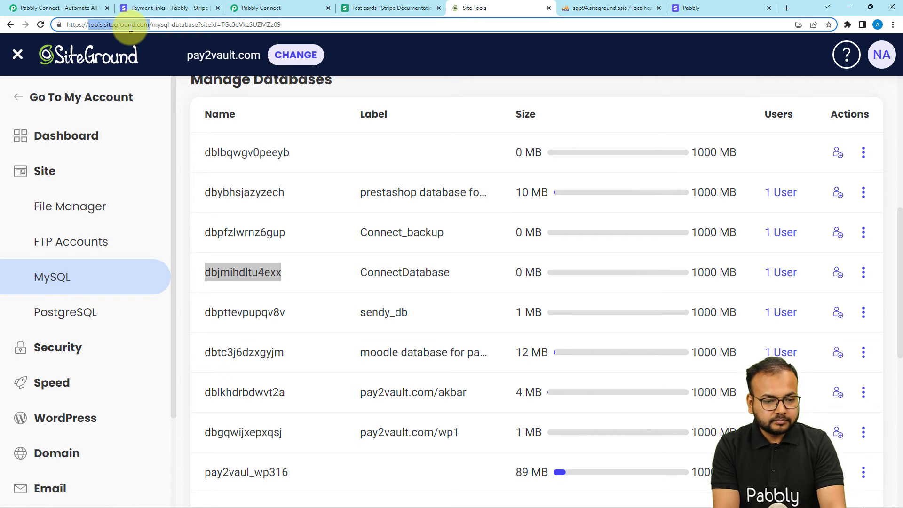
left_click(232, 8)
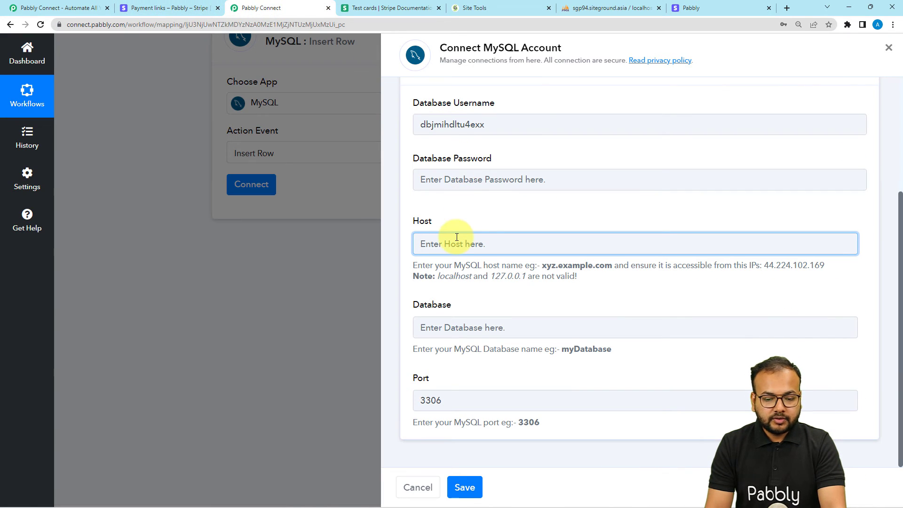
left_click(475, 216)
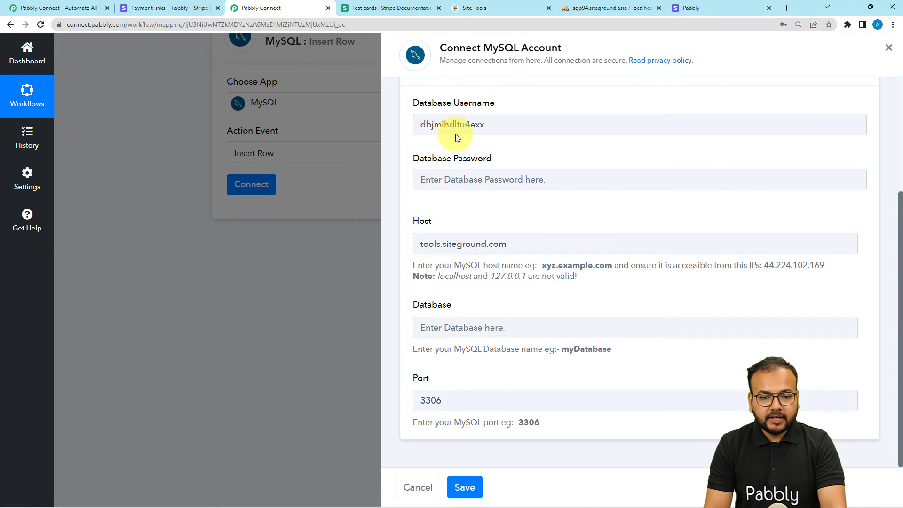
Set the new MySQL connection's database to ConnectDatabase
left_click(408, 8)
left_click(283, 6)
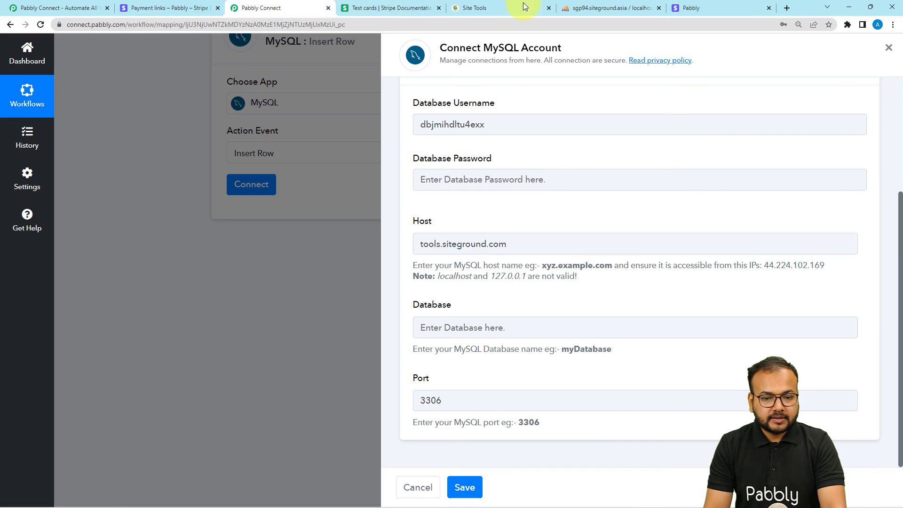
left_click(522, 6)
left_click(278, 8)
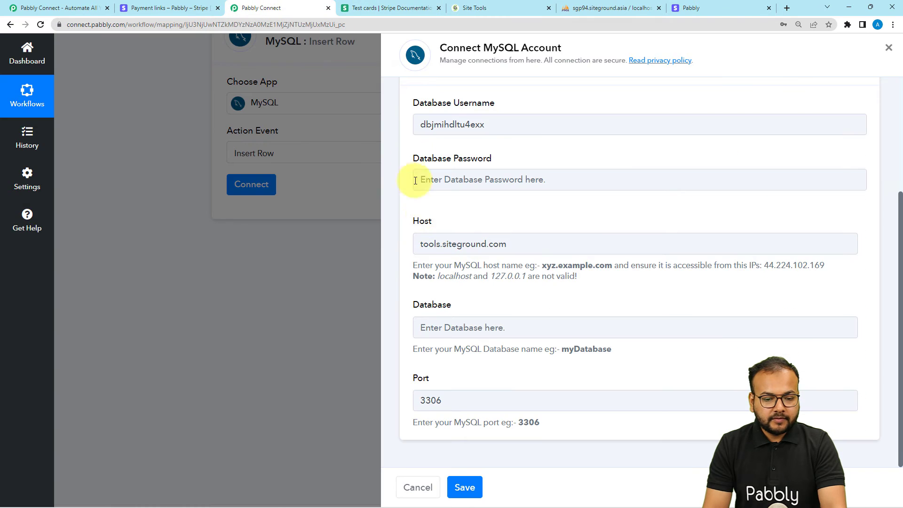
left_click(429, 327)
type("ConnectDatabase")
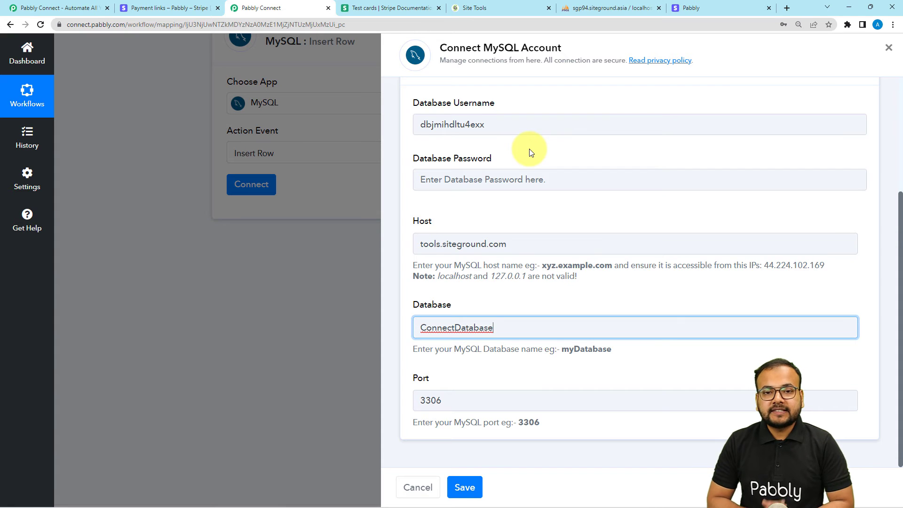
Switch the MySQL step to the existing connection MySQL #7 and save it
scroll(530, 152, "up", 3)
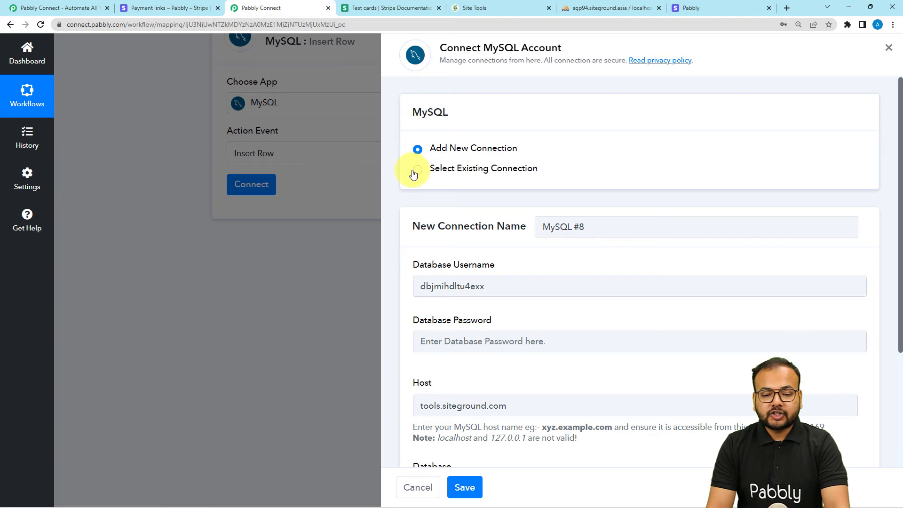
left_click(416, 170)
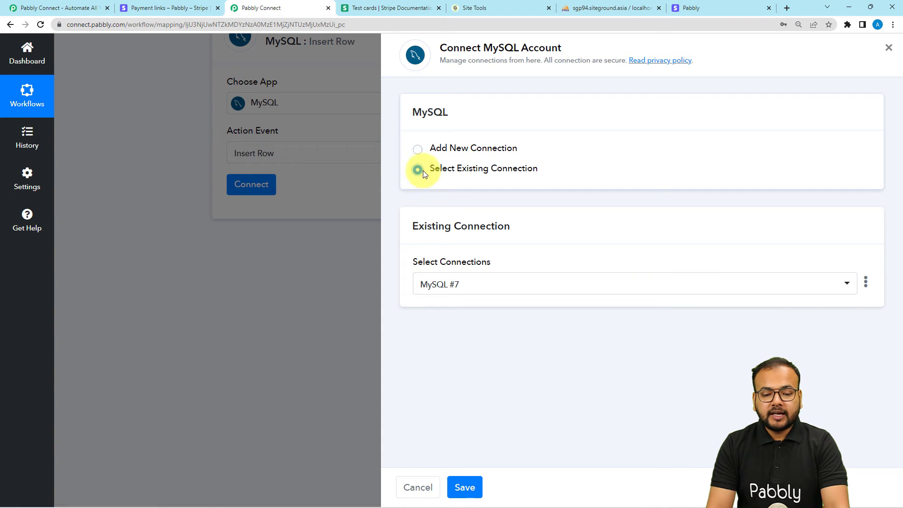
left_click(470, 284)
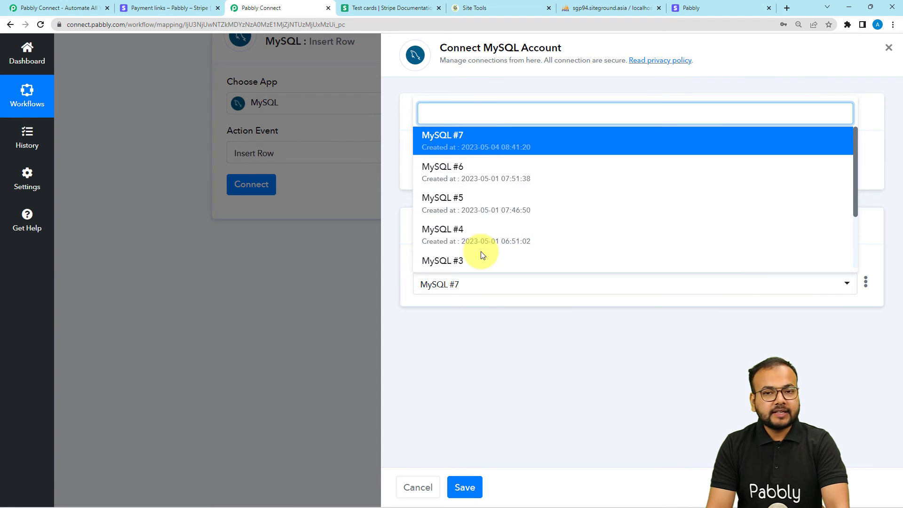
left_click(464, 151)
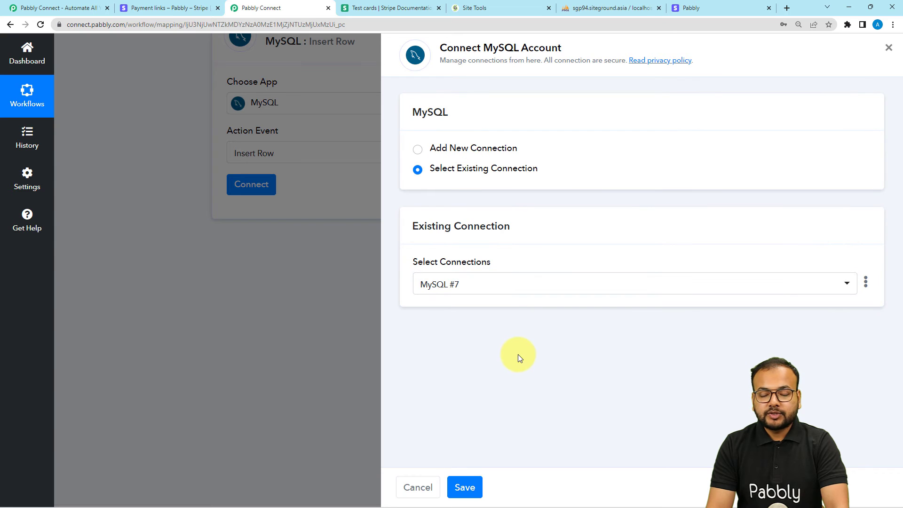
left_click(465, 487)
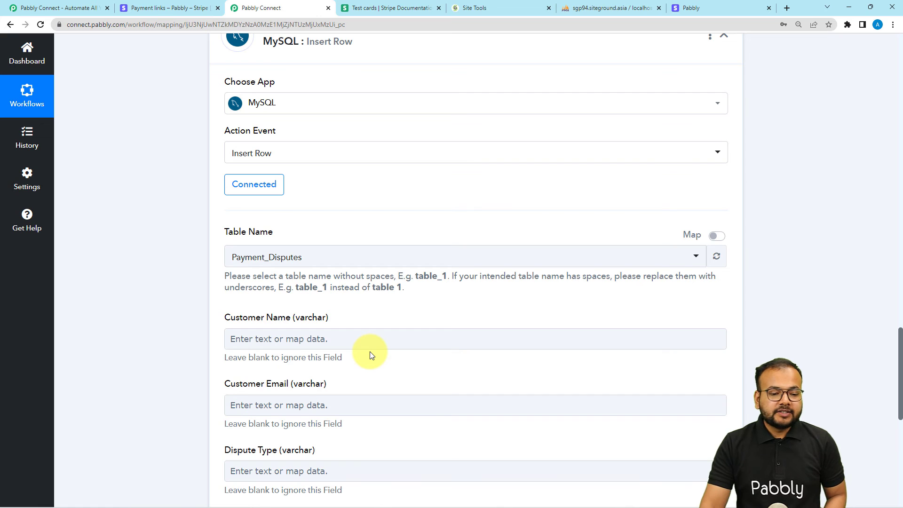
Open the Payment_Disputes table in phpMyAdmin and compare its columns with the Insert Row fields in Pabbly Connect
scroll(226, 207, "down", 2)
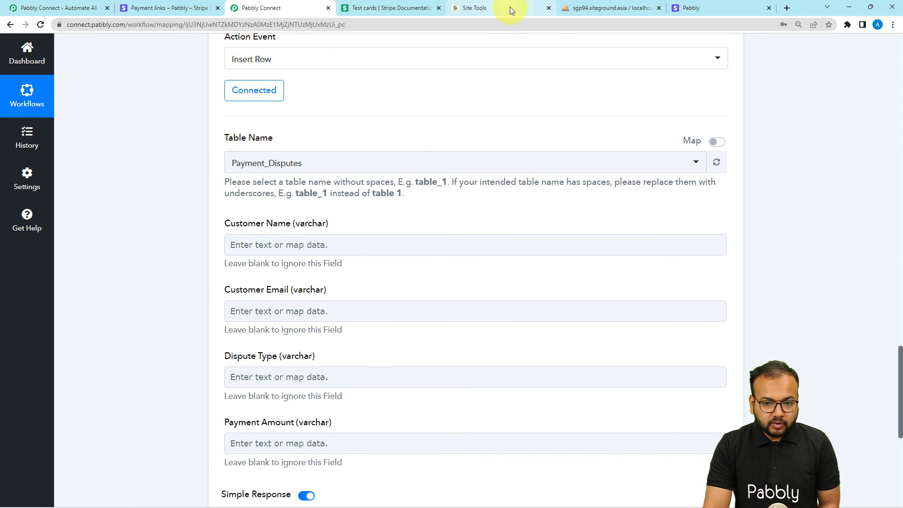
left_click(590, 7)
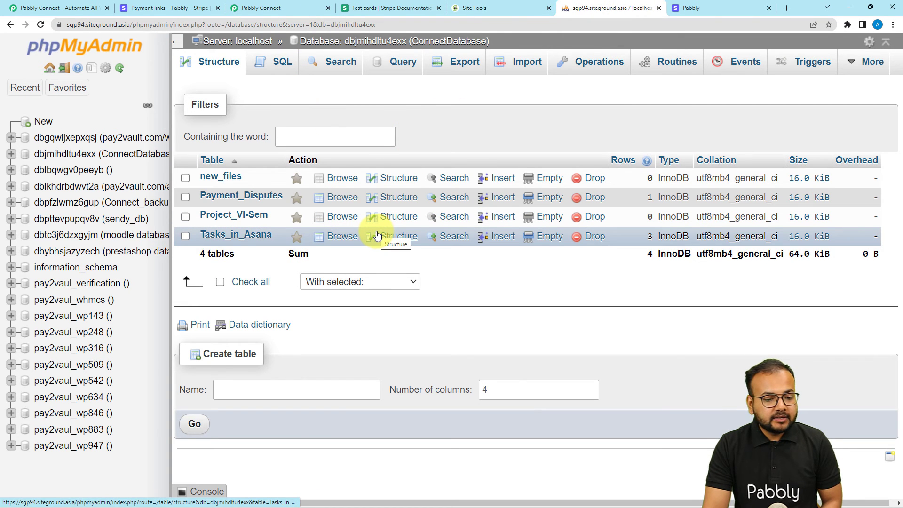
left_click(256, 199)
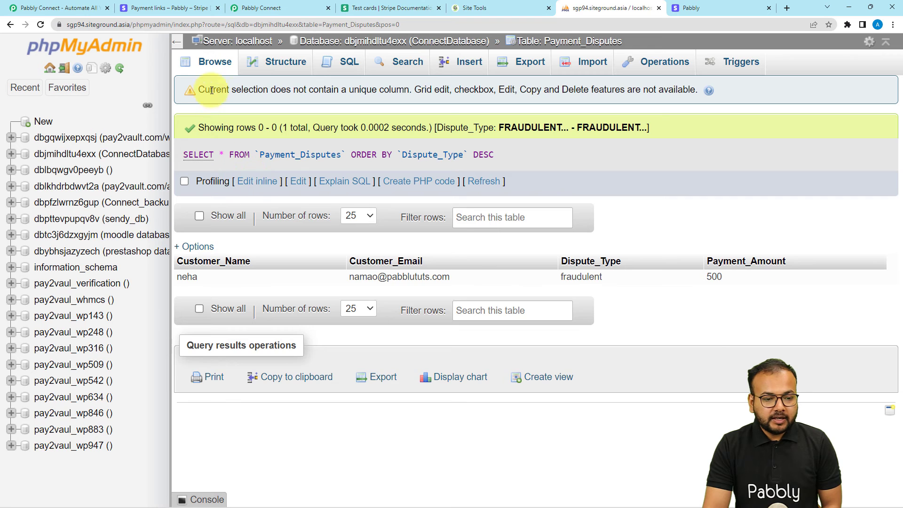
left_click(217, 69)
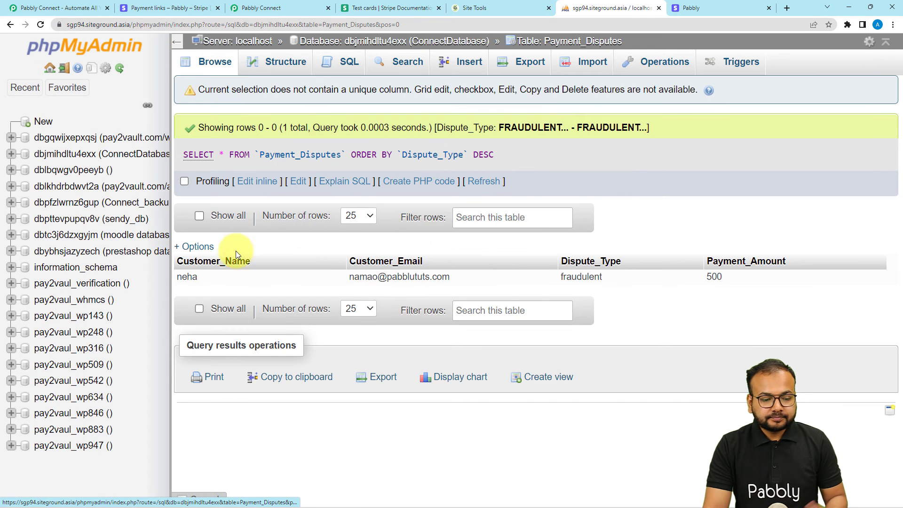
left_click(247, 9)
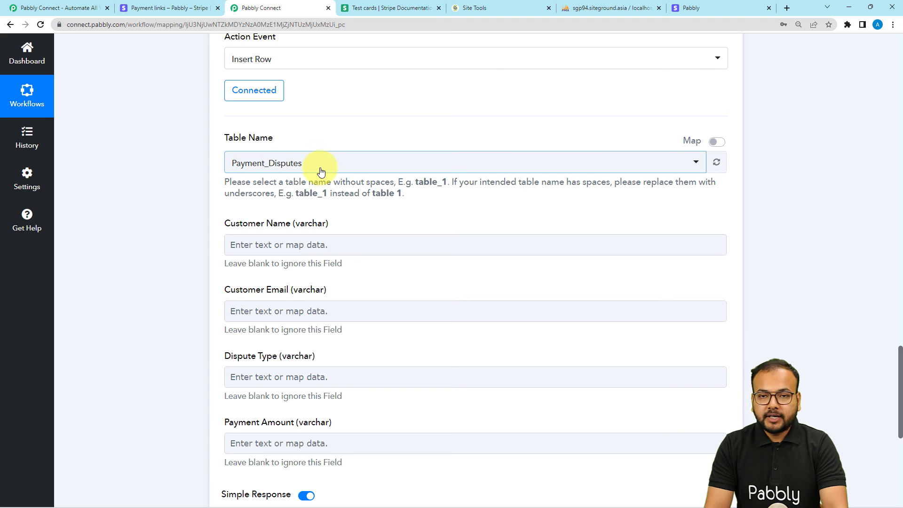
scroll(283, 258, "down", 1)
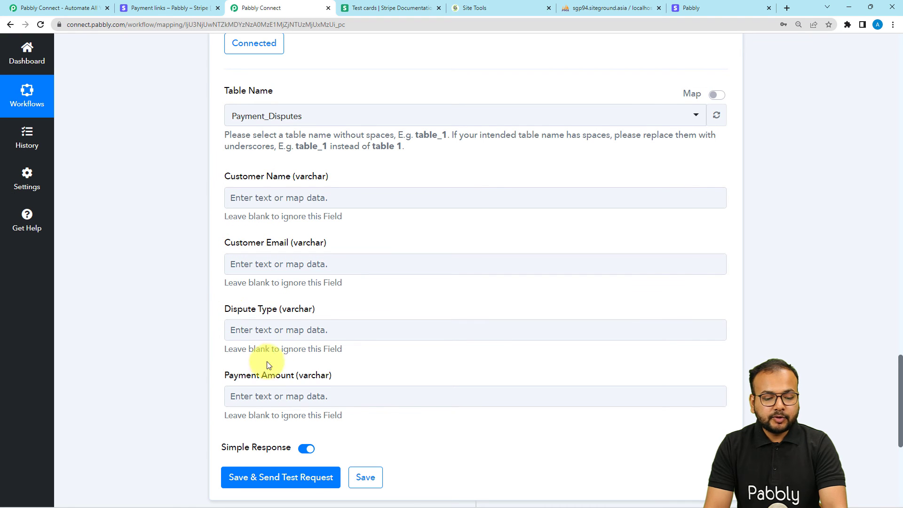
left_click(585, 6)
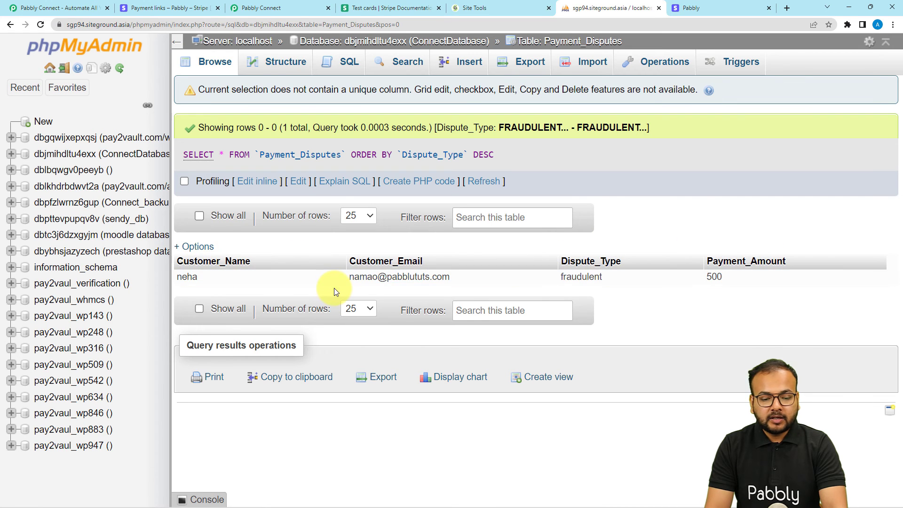
left_click(245, 8)
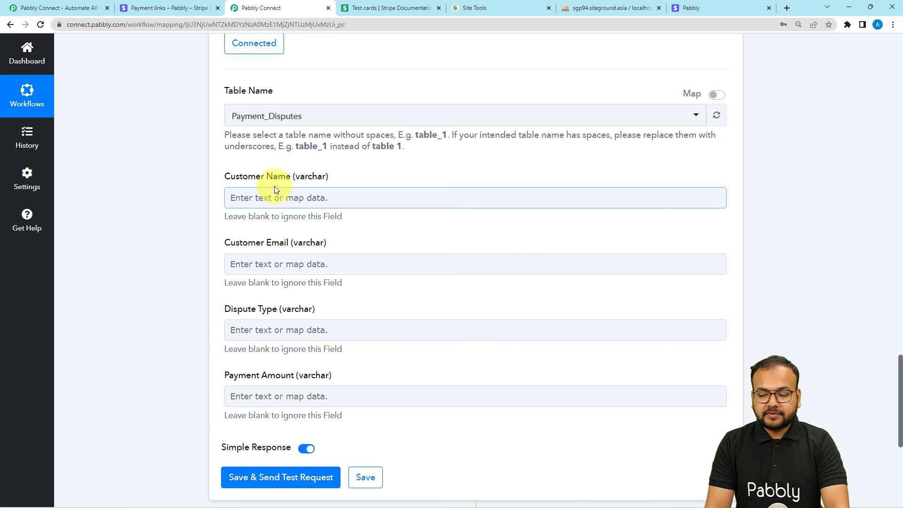
Map the Customer Name field to Data Object Evidence Customer Name from the Stripe New Dispute step
left_click(285, 200)
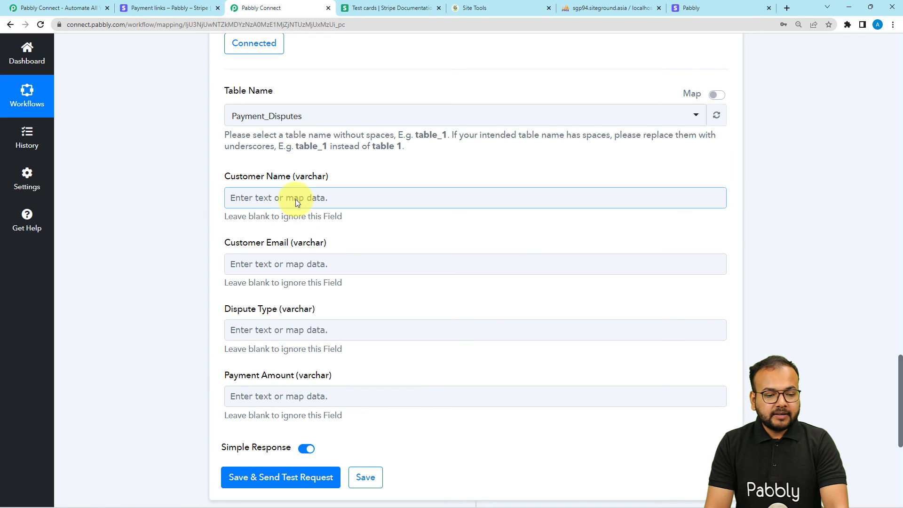
left_click(296, 197)
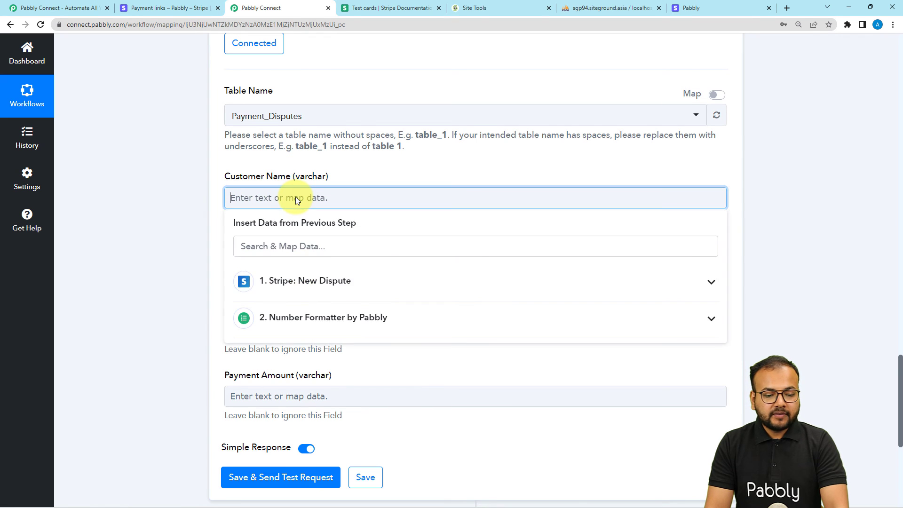
left_click(292, 287)
left_click(303, 246)
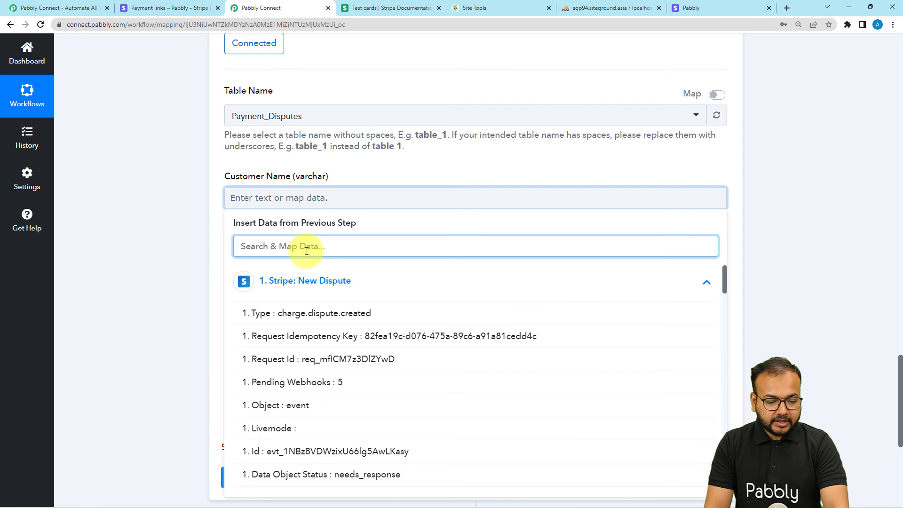
type("name")
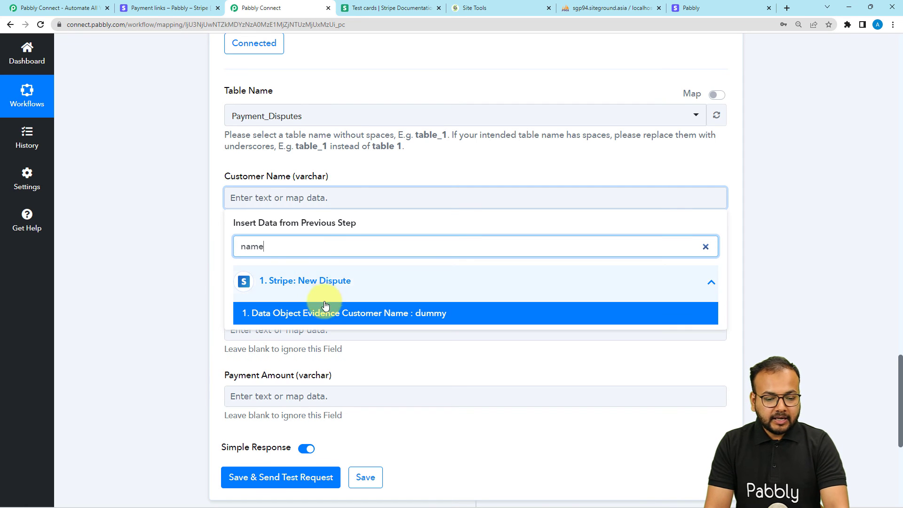
left_click(320, 314)
left_click(166, 237)
Map the Customer Email field to Data Object Evidence Customer Email Address from the Stripe New Dispute step
scroll(198, 225, "down", 1)
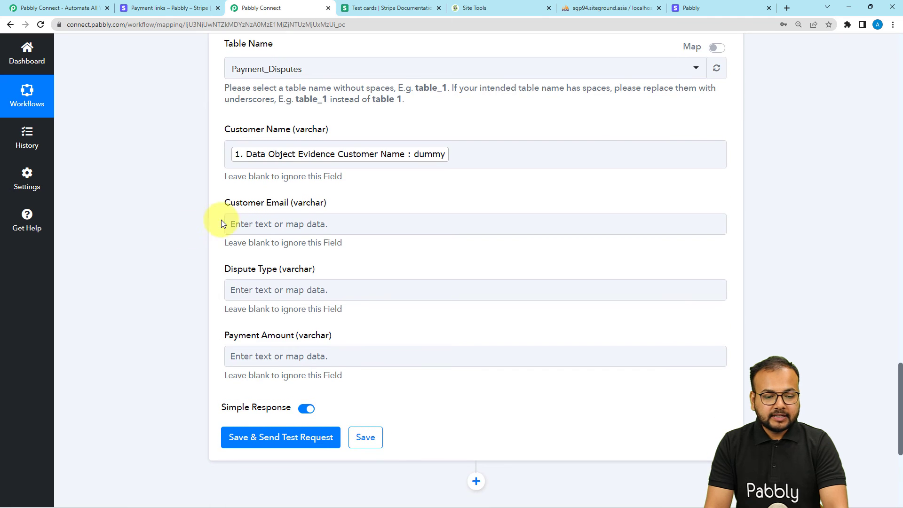
left_click(241, 224)
left_click(277, 282)
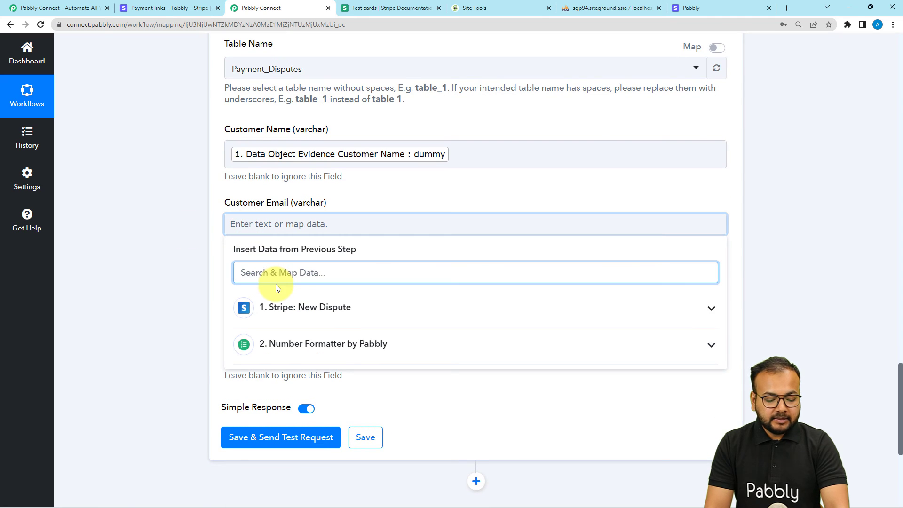
type("em")
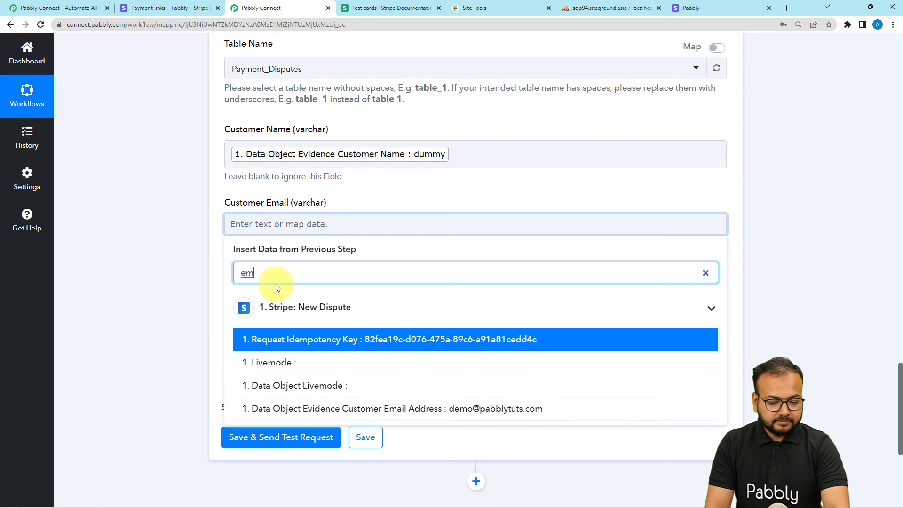
left_click(375, 408)
left_click(204, 276)
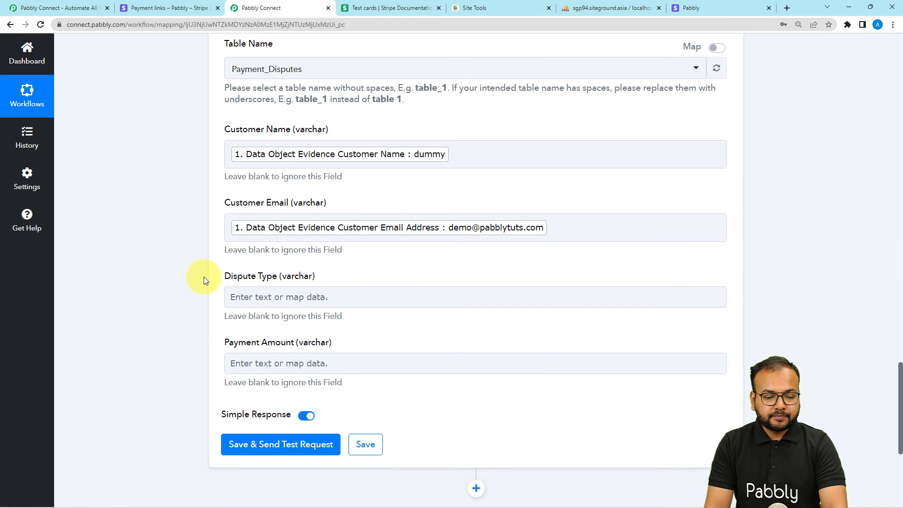
Map the Dispute Type field to Data Object Reason from the Stripe New Dispute step
scroll(273, 233, "down", 2)
left_click(275, 200)
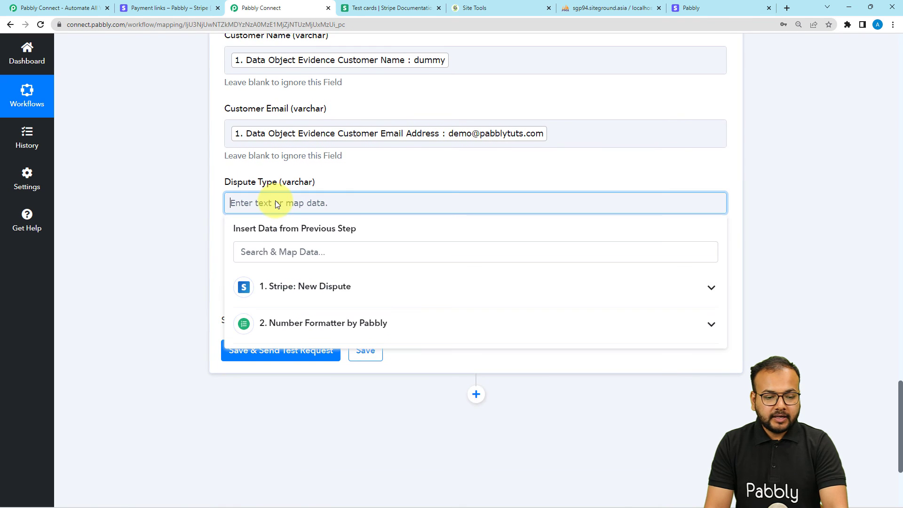
left_click(279, 252)
type("re")
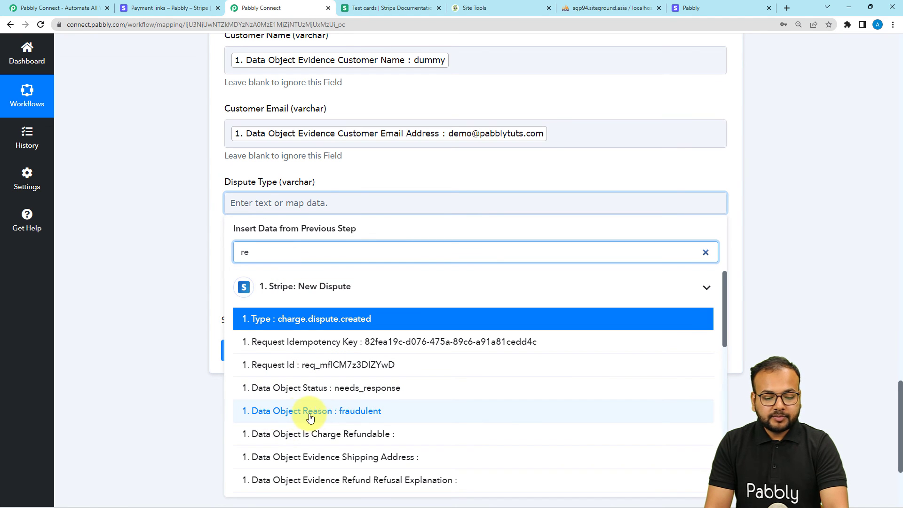
left_click(347, 411)
left_click(191, 252)
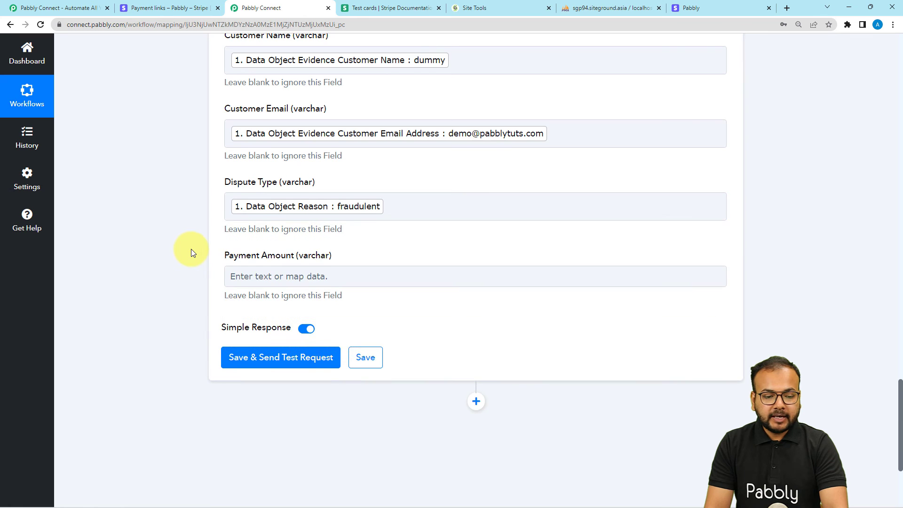
Map the Payment Amount field to the Result value from the Number Formatter by Pabbly step
scroll(300, 227, "down", 2)
left_click(308, 181)
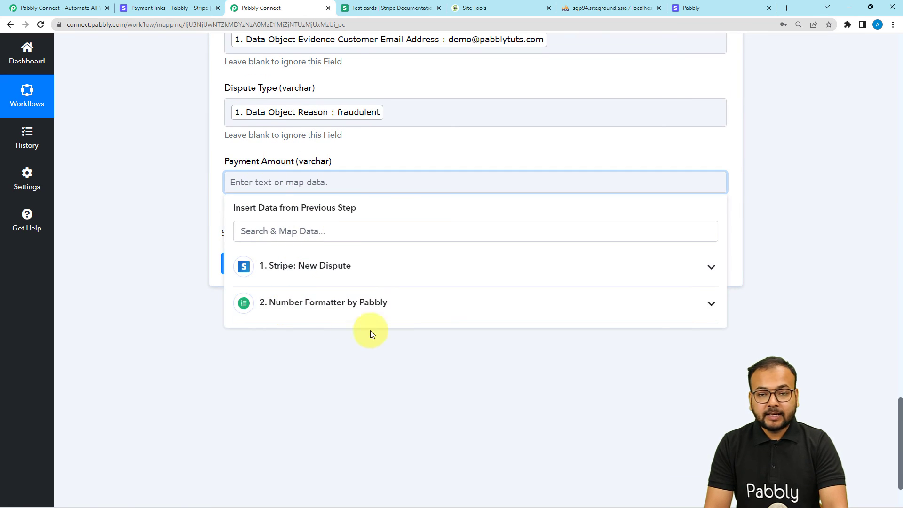
left_click(319, 314)
left_click(302, 362)
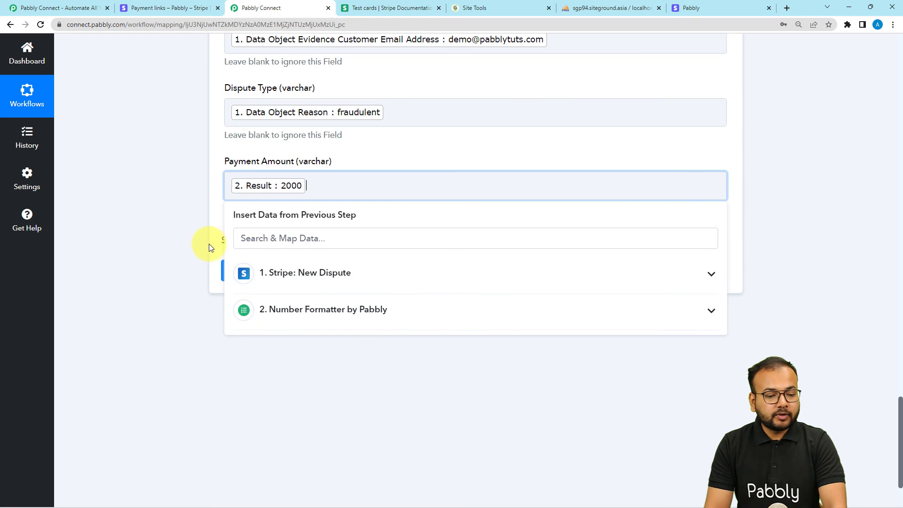
left_click(176, 209)
Check the mapped fields against the Payment_Disputes table in phpMyAdmin, then save the MySQL step and send a test request in Pabbly Connect
scroll(176, 209, "up", 3)
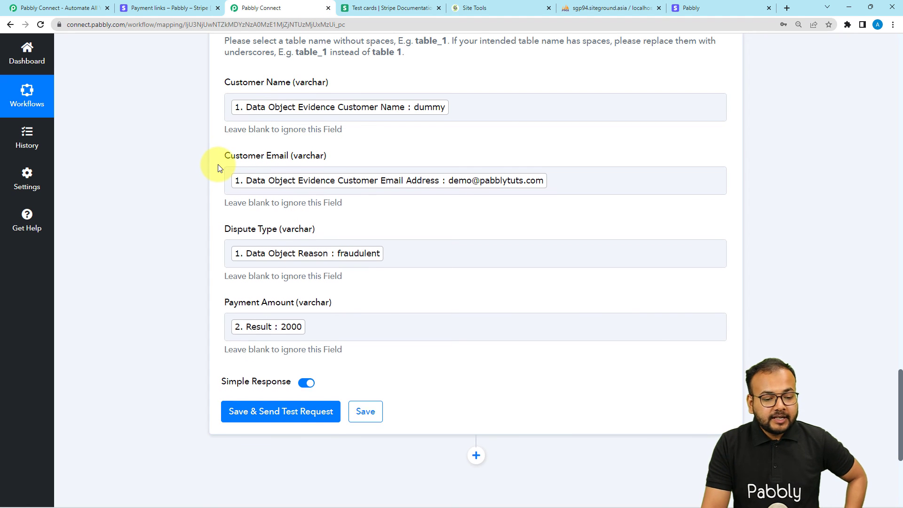
scroll(231, 151, "down", 2)
left_click(611, 8)
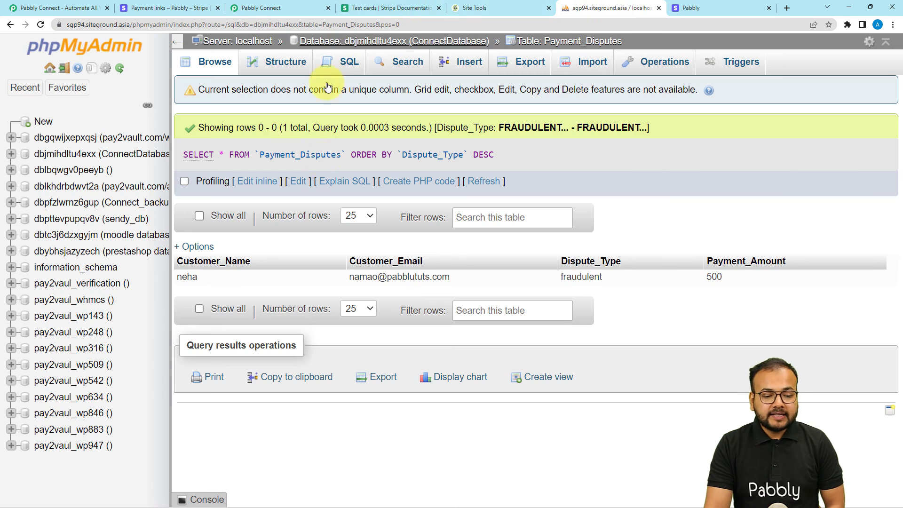
left_click(256, 8)
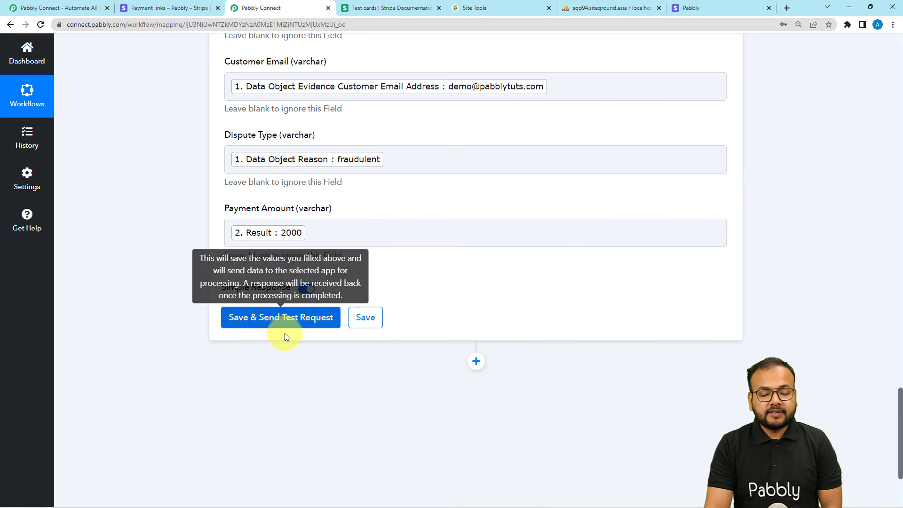
left_click(497, 12)
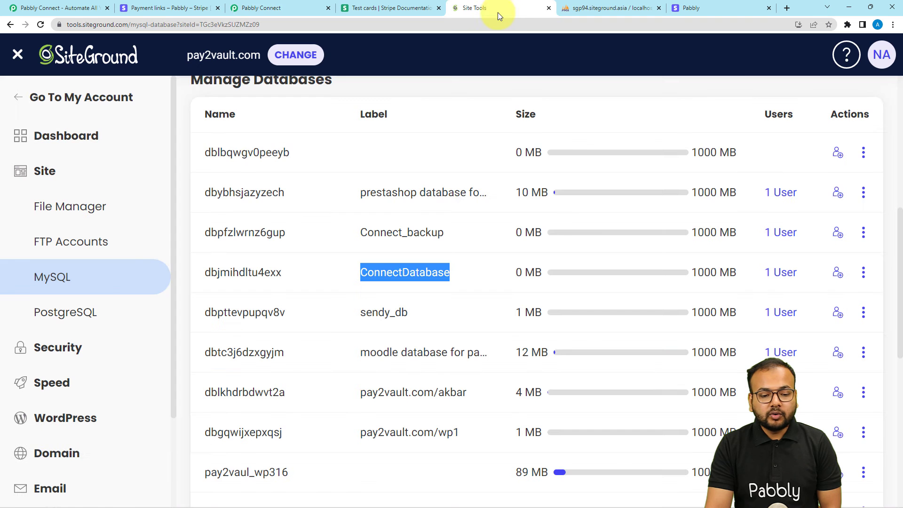
left_click(583, 8)
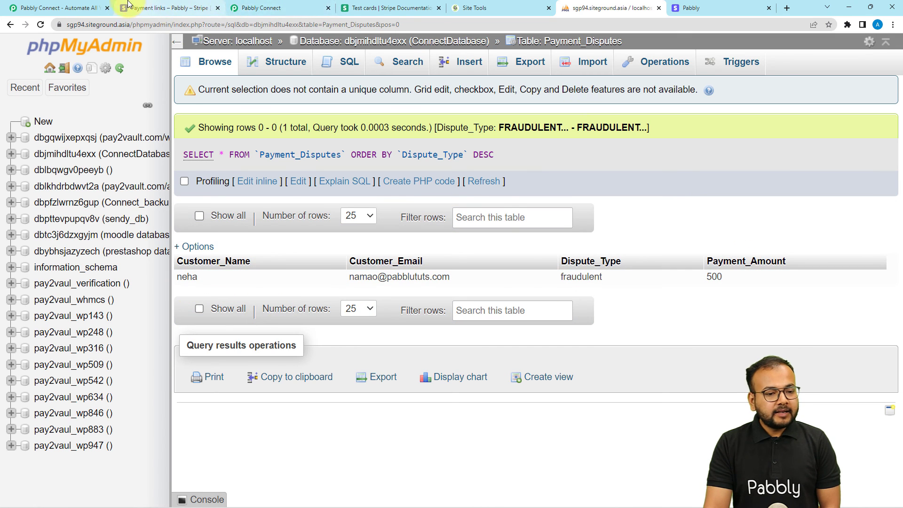
left_click(267, 10)
left_click(239, 318)
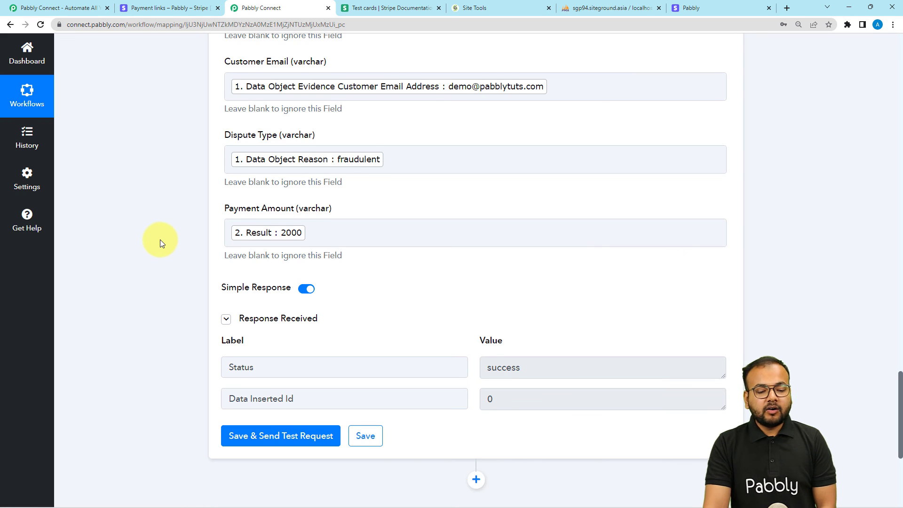
Switch to phpMyAdmin and check the refreshed Payment_Disputes table for the row inserted by the test request
scroll(160, 239, "down", 2)
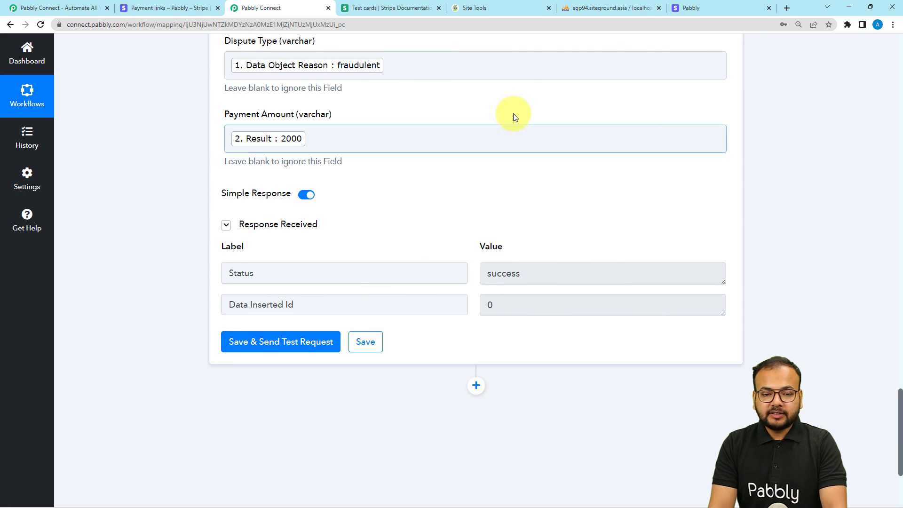
left_click(592, 7)
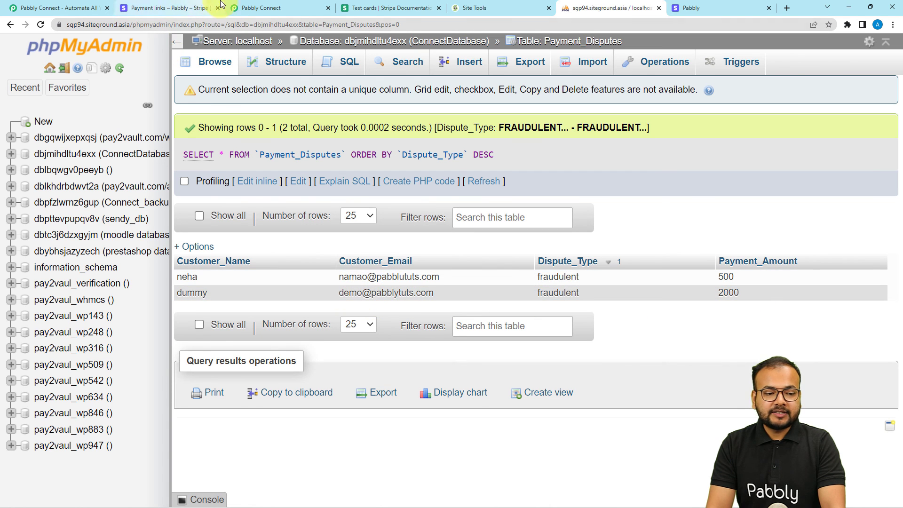
Return to Pabbly Connect and collapse the Stripe, Number Formatter and MySQL steps of the workflow
left_click(249, 6)
scroll(254, 171, "up", 3)
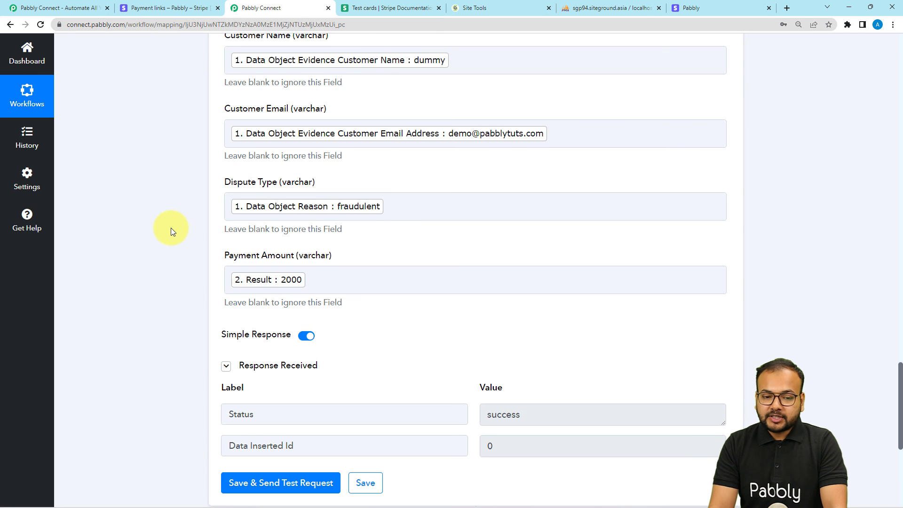
scroll(170, 229, "up", 3)
scroll(171, 228, "up", 8)
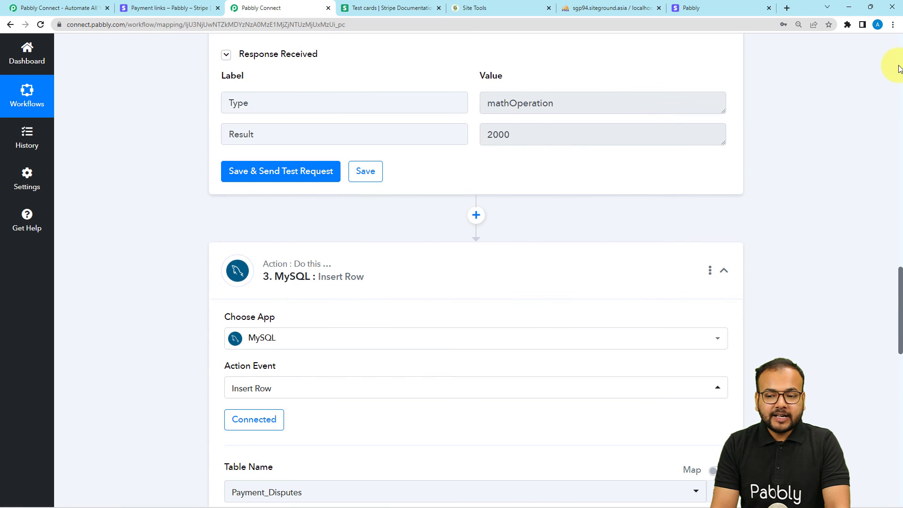
scroll(898, 69, "up", 10)
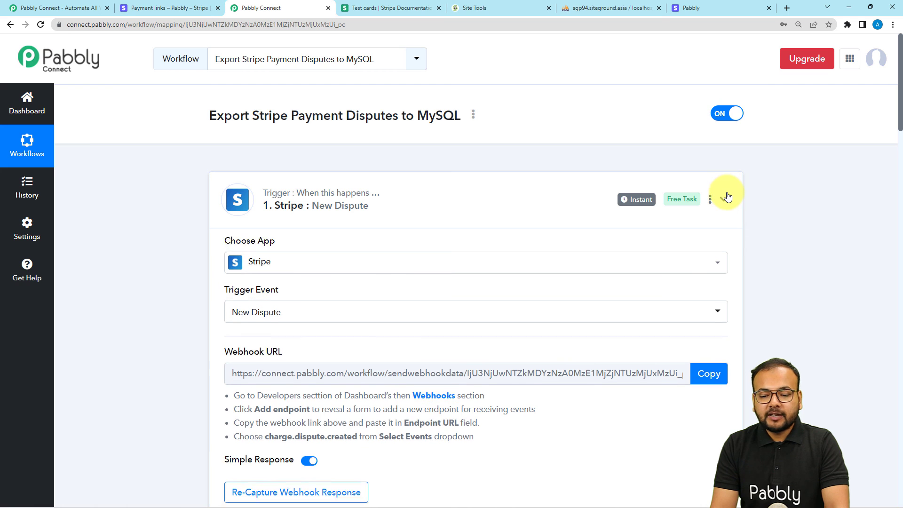
left_click(724, 198)
left_click(724, 306)
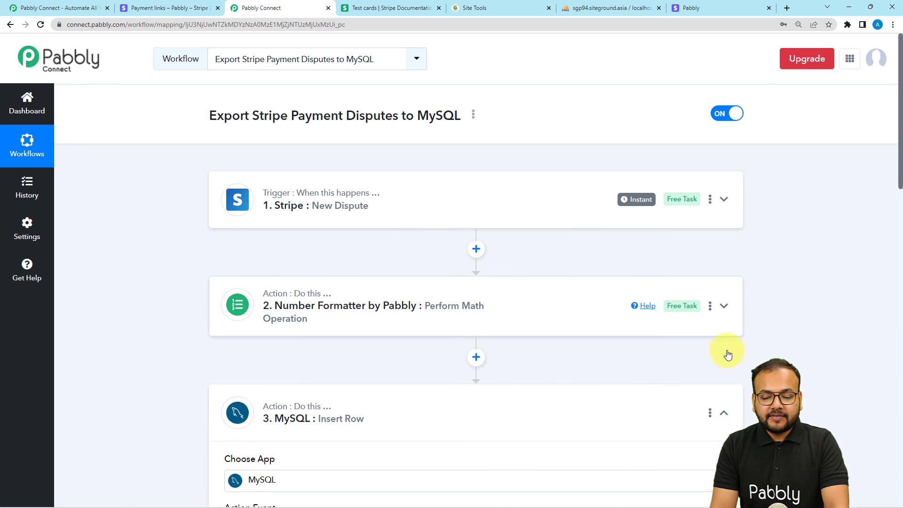
left_click(722, 416)
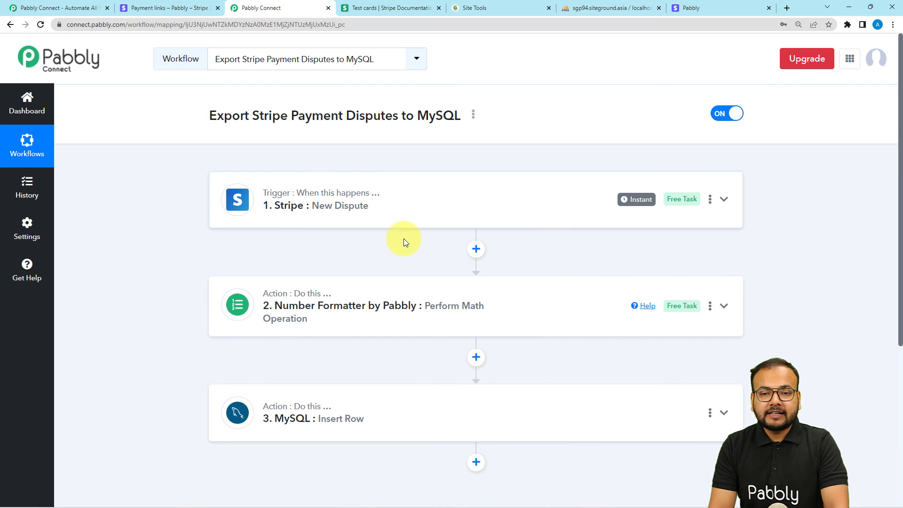